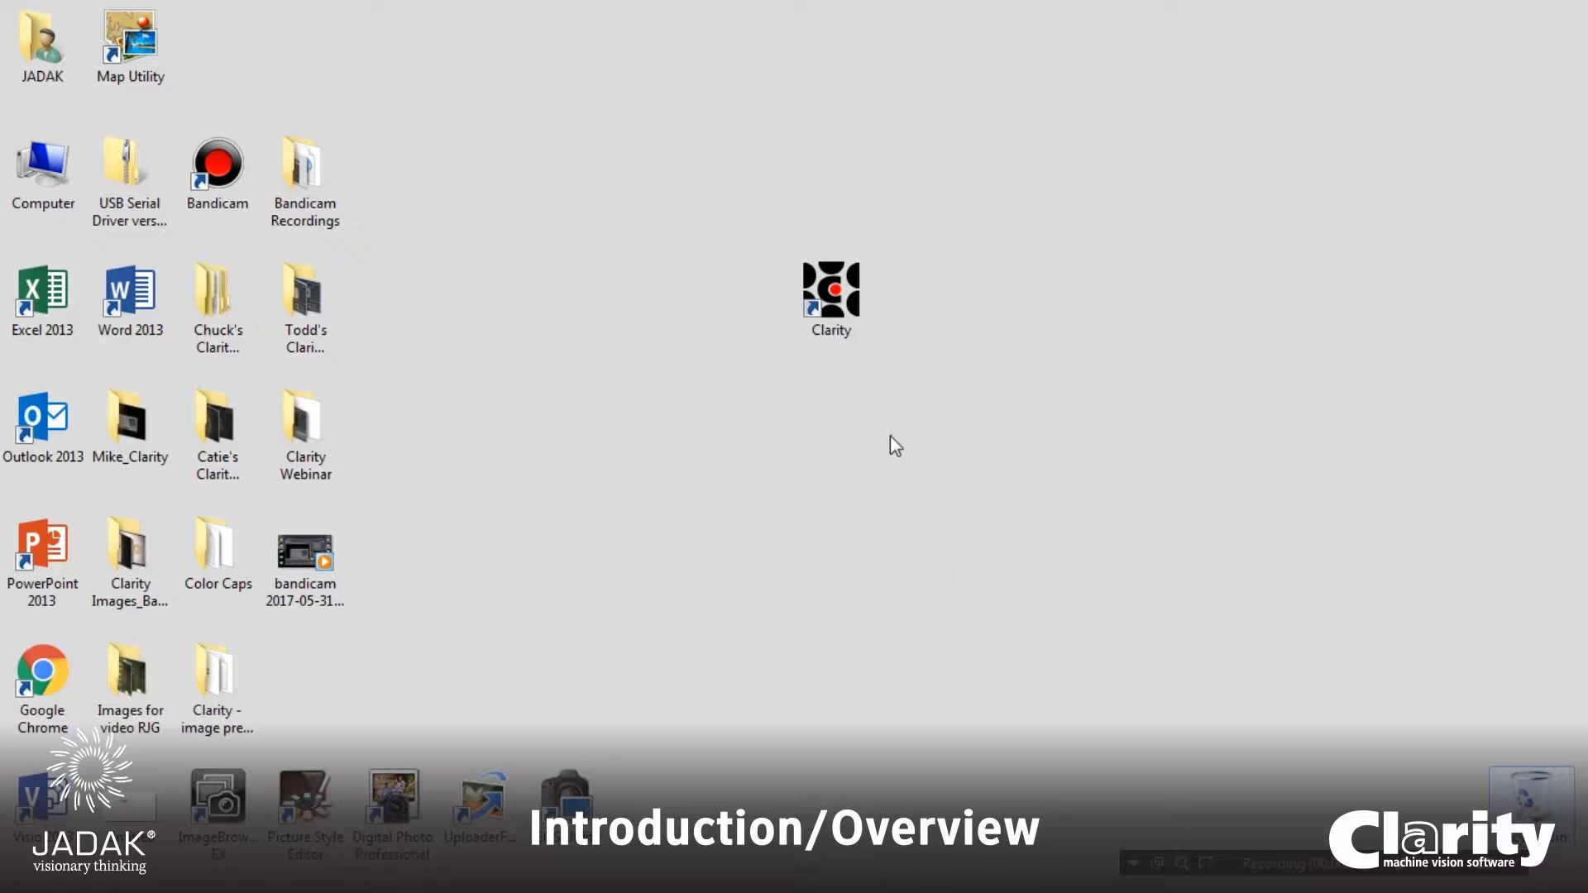
Step: Launch Clarity and choose an Offline connection in the Setup Wizard
{"action": "double_click", "coordinate": [832, 290]}
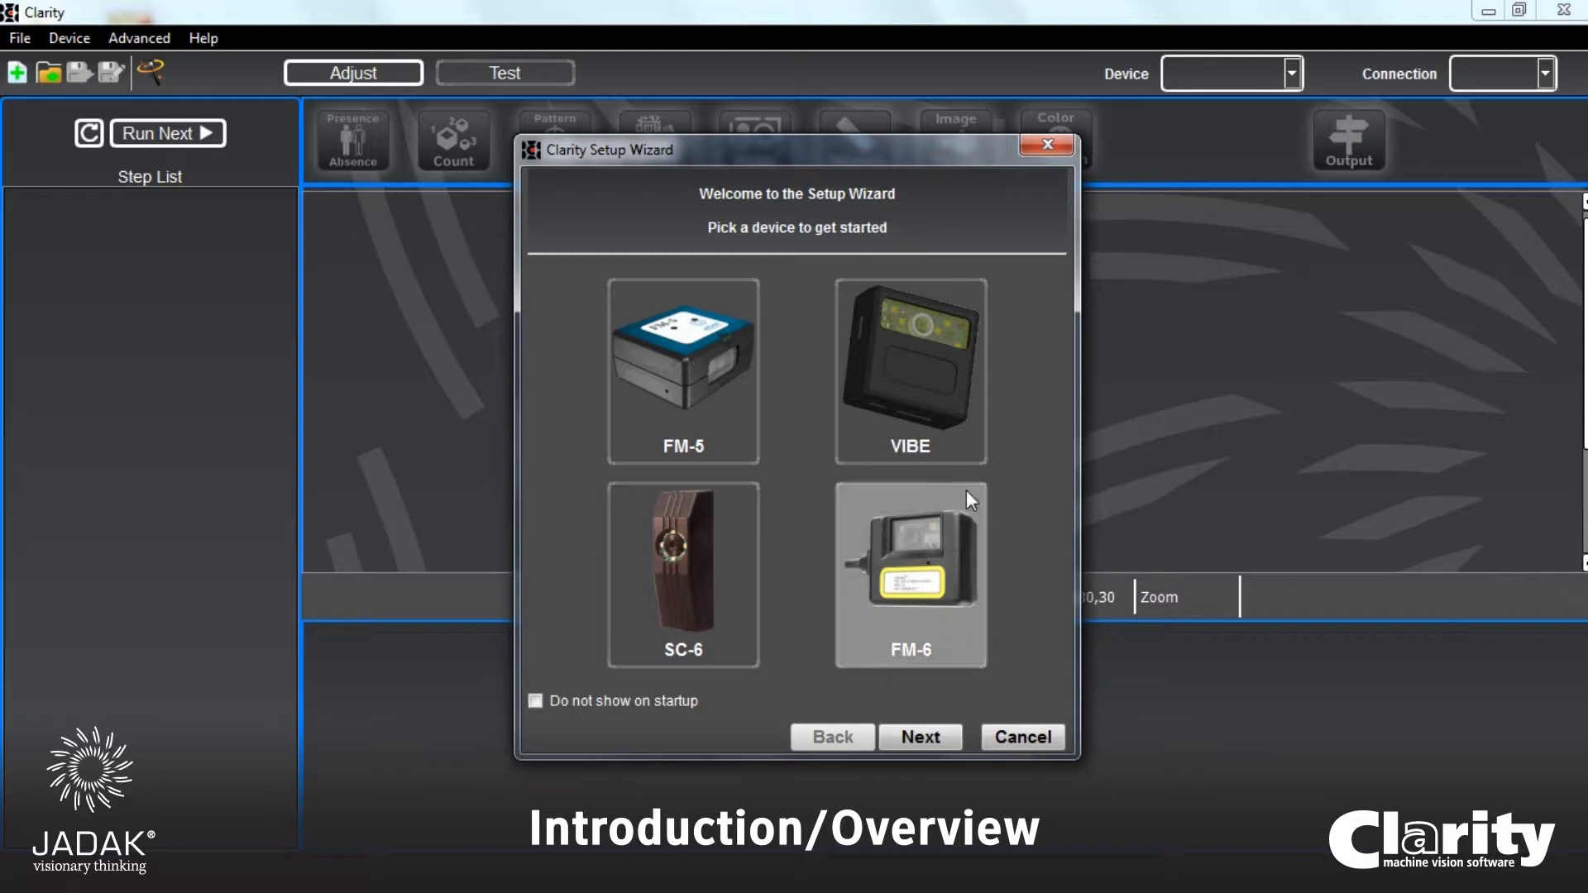
{"action": "left_click", "coordinate": [926, 737]}
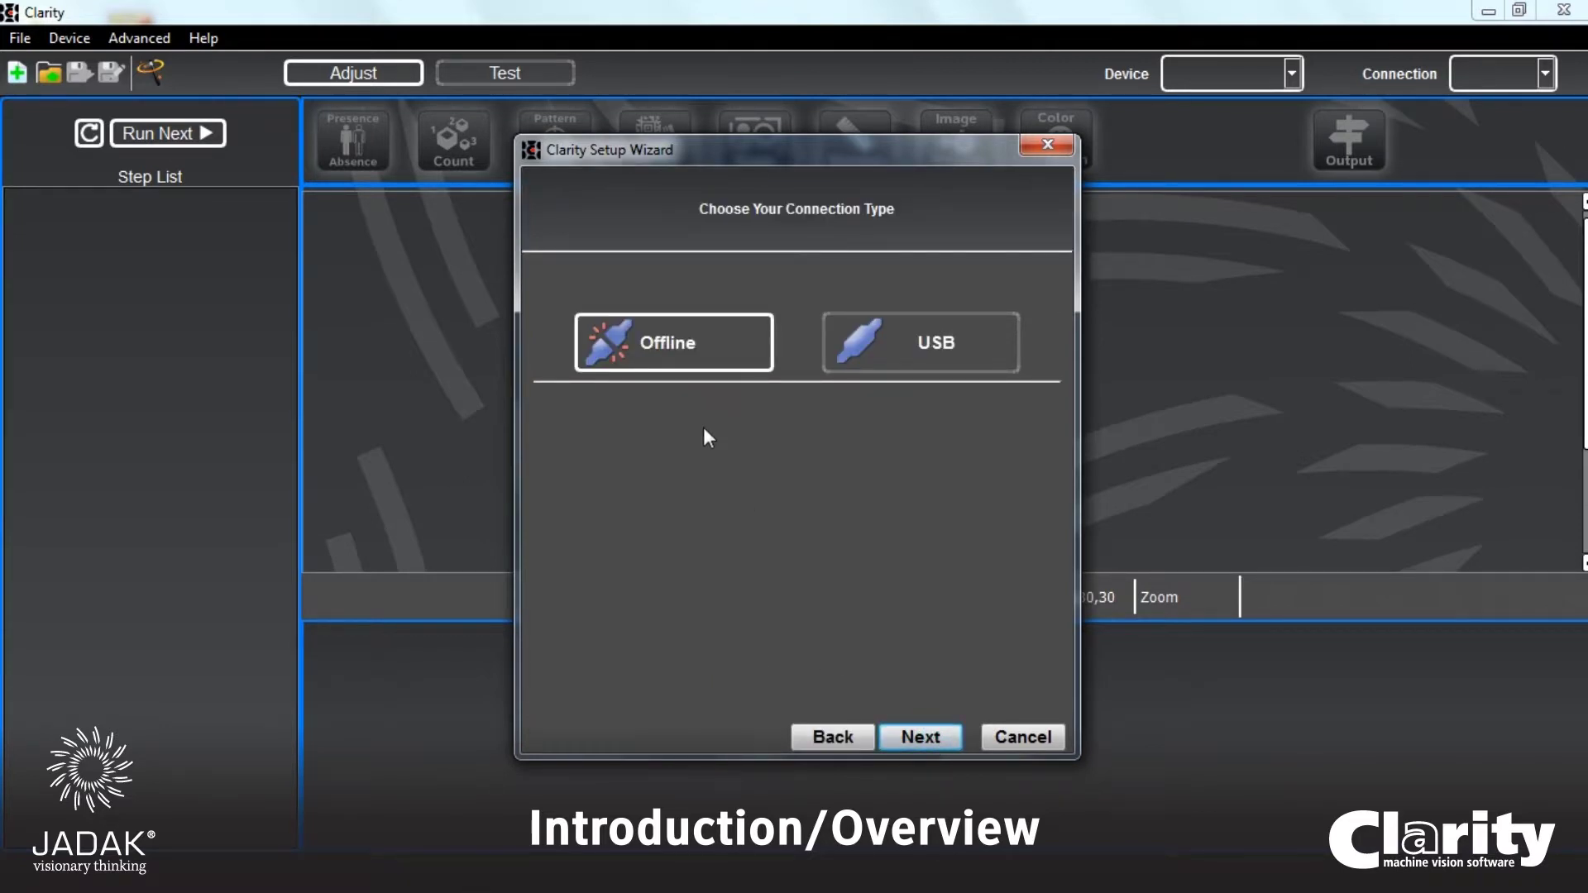
{"action": "left_click", "coordinate": [714, 346]}
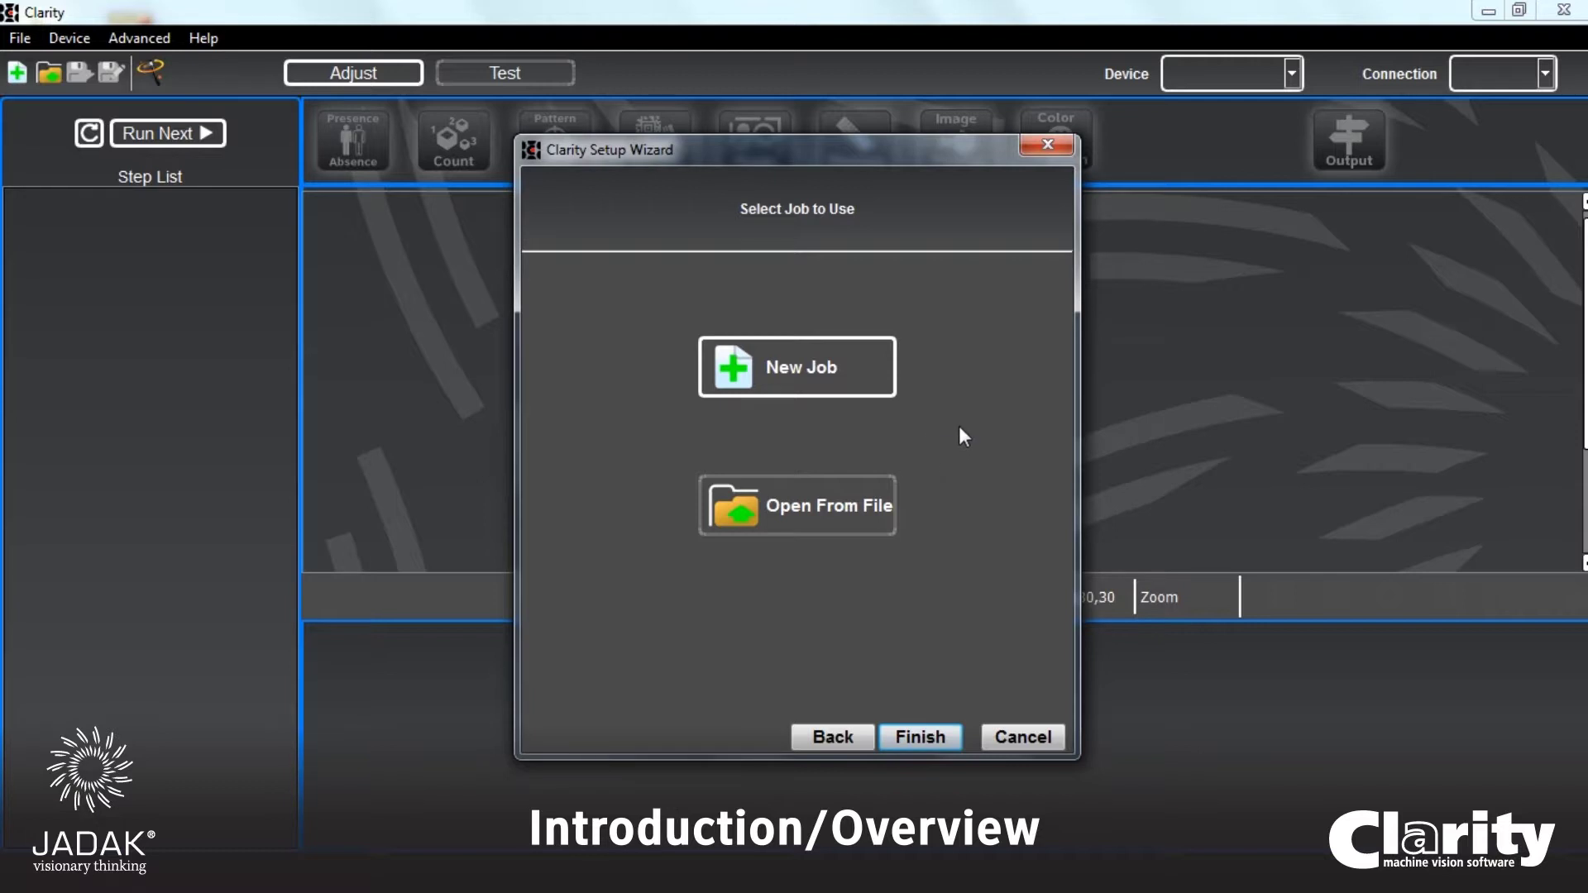
Step: Create a new untitled FM-5 job, glance at the Test tab, then return to Adjust
{"action": "left_click", "coordinate": [821, 362]}
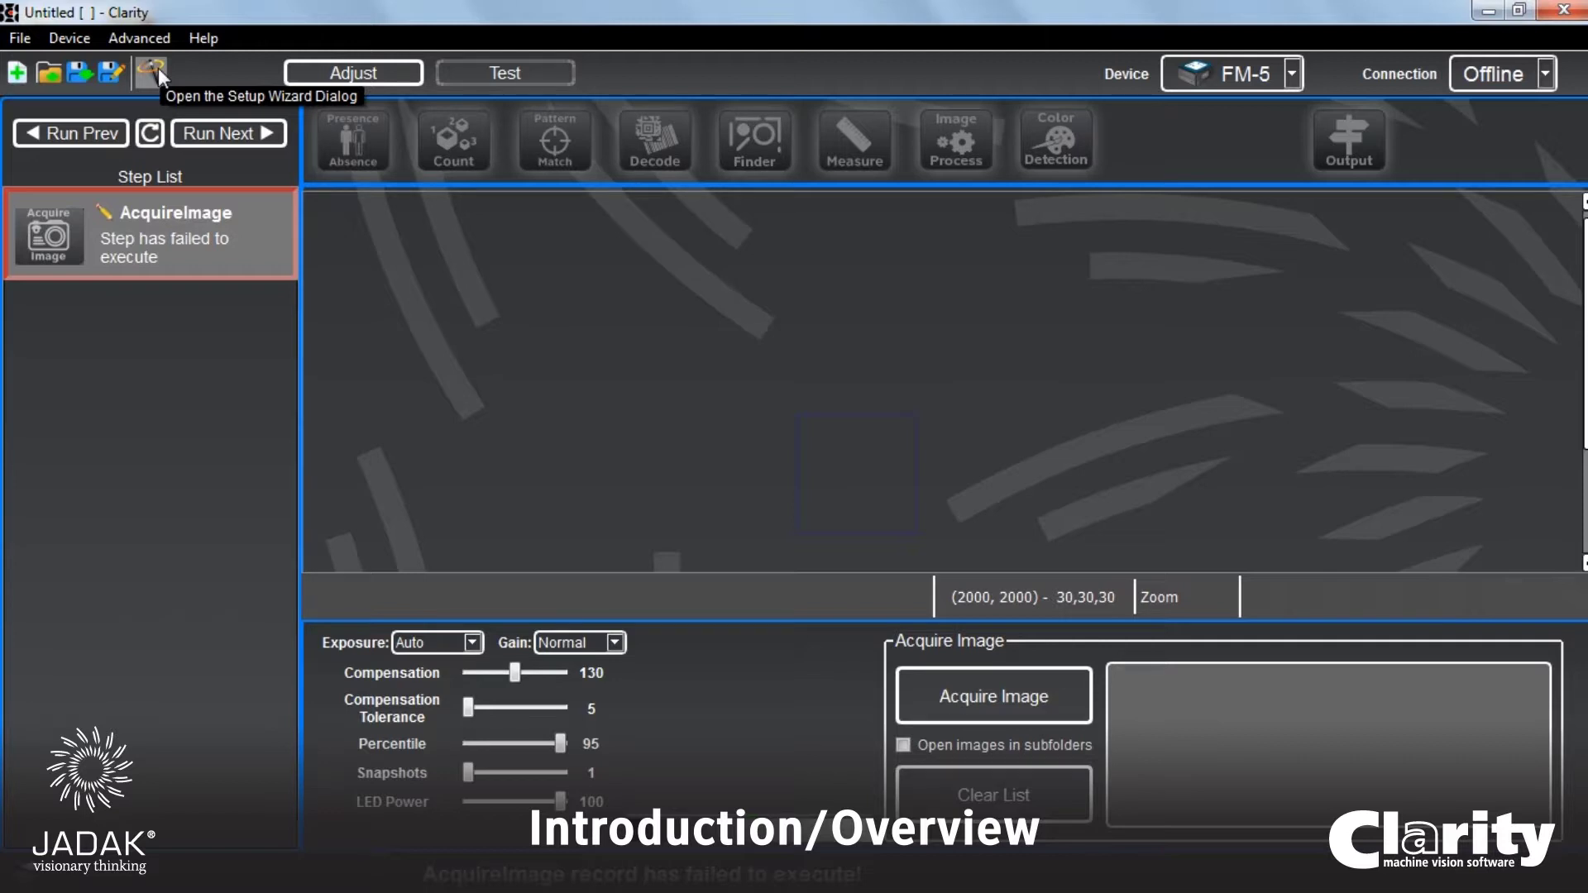
{"action": "left_click", "coordinate": [514, 72]}
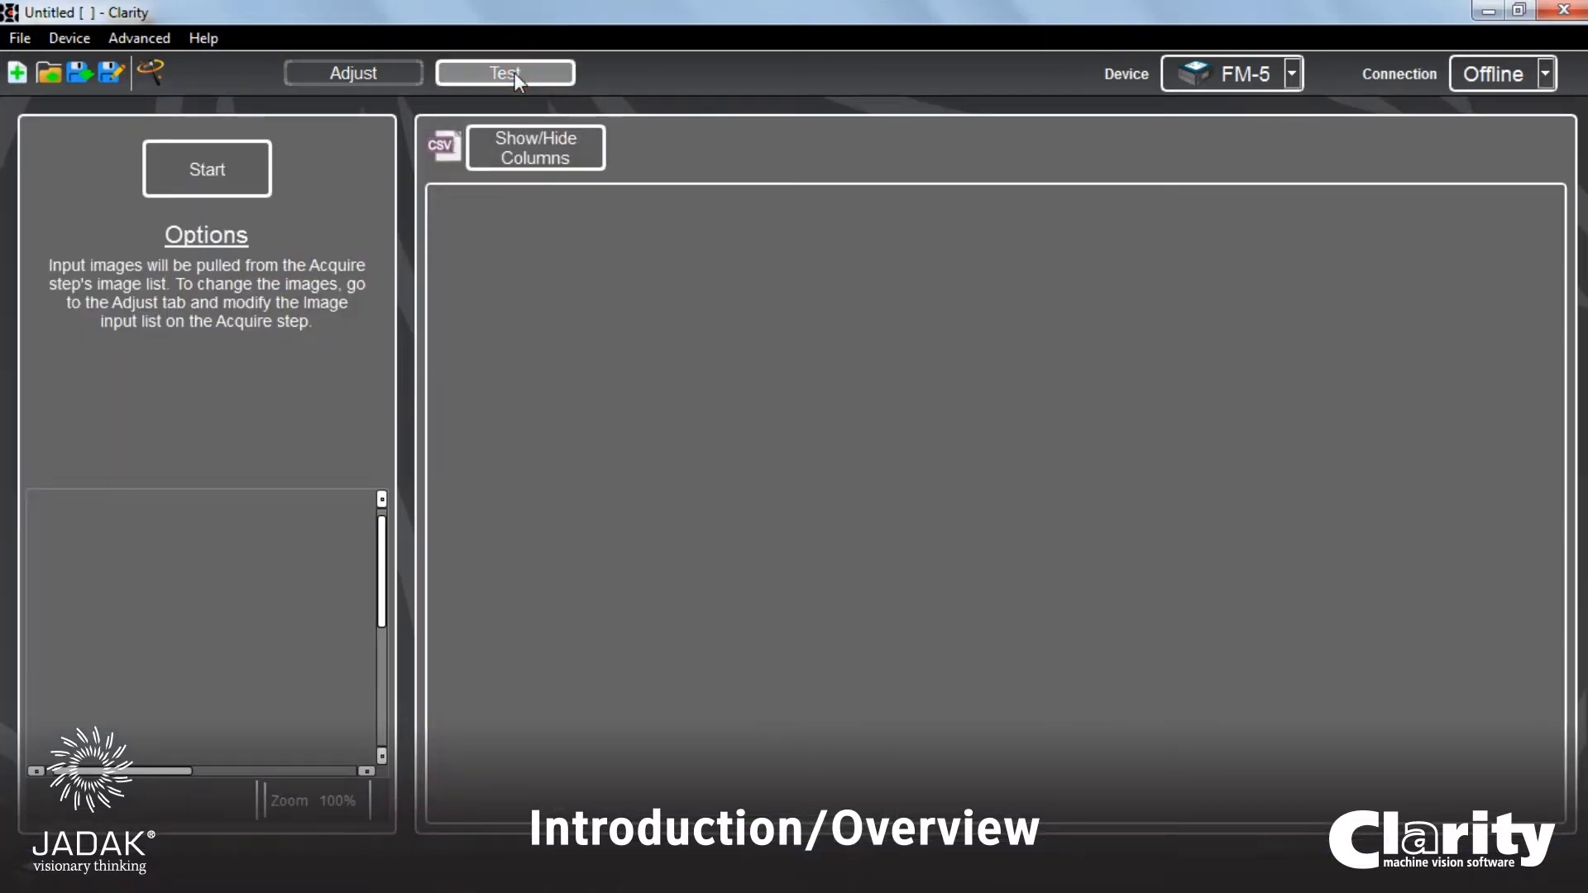
{"action": "left_click", "coordinate": [358, 71]}
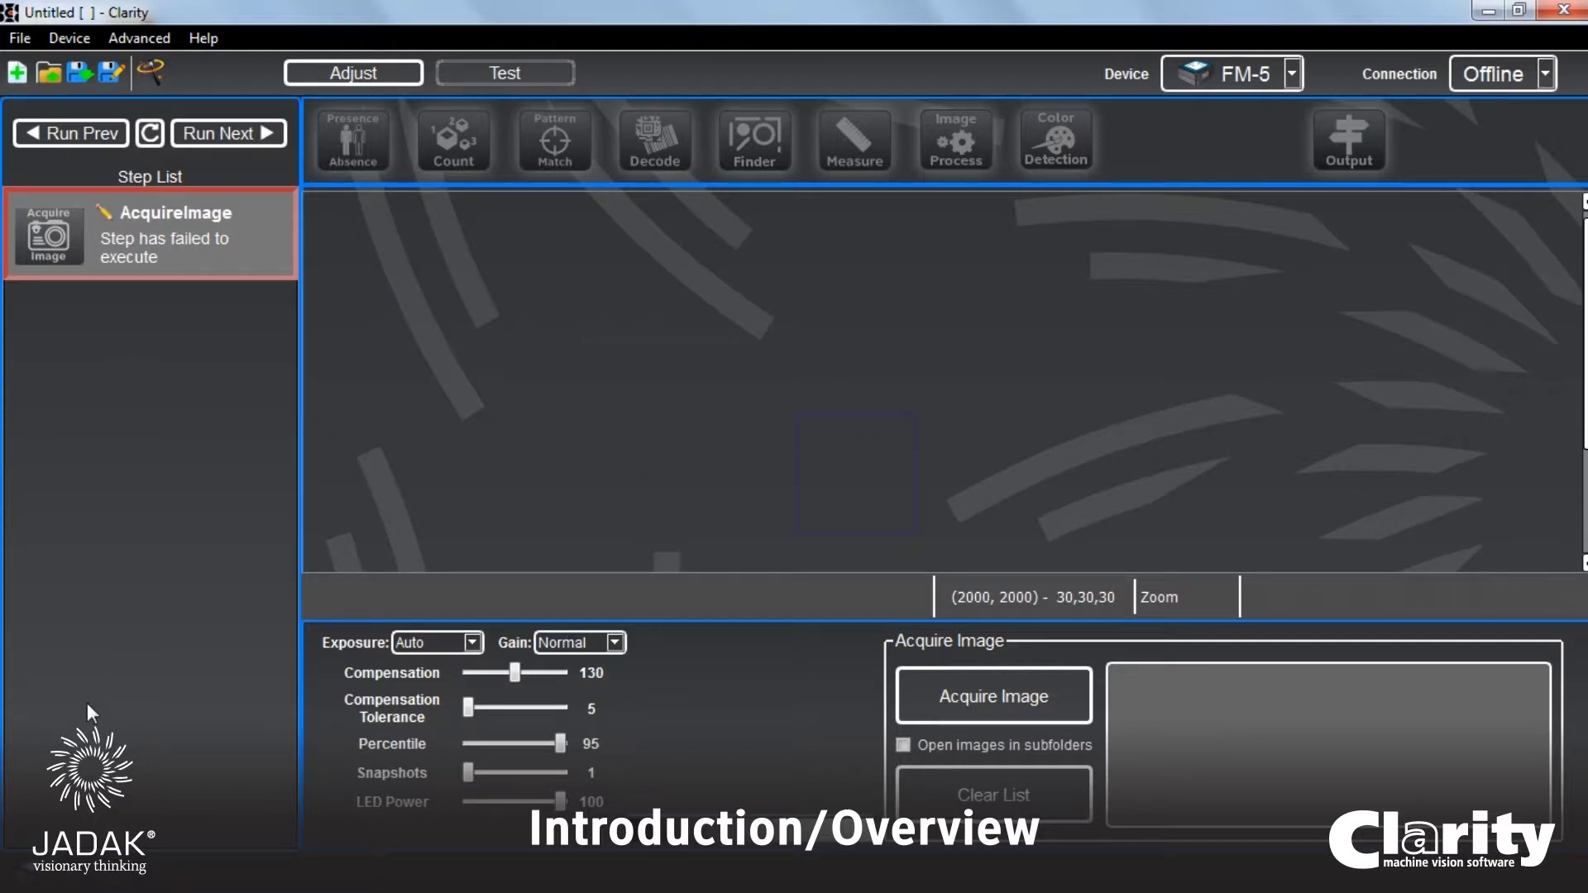
{"action": "left_click", "coordinate": [1292, 73]}
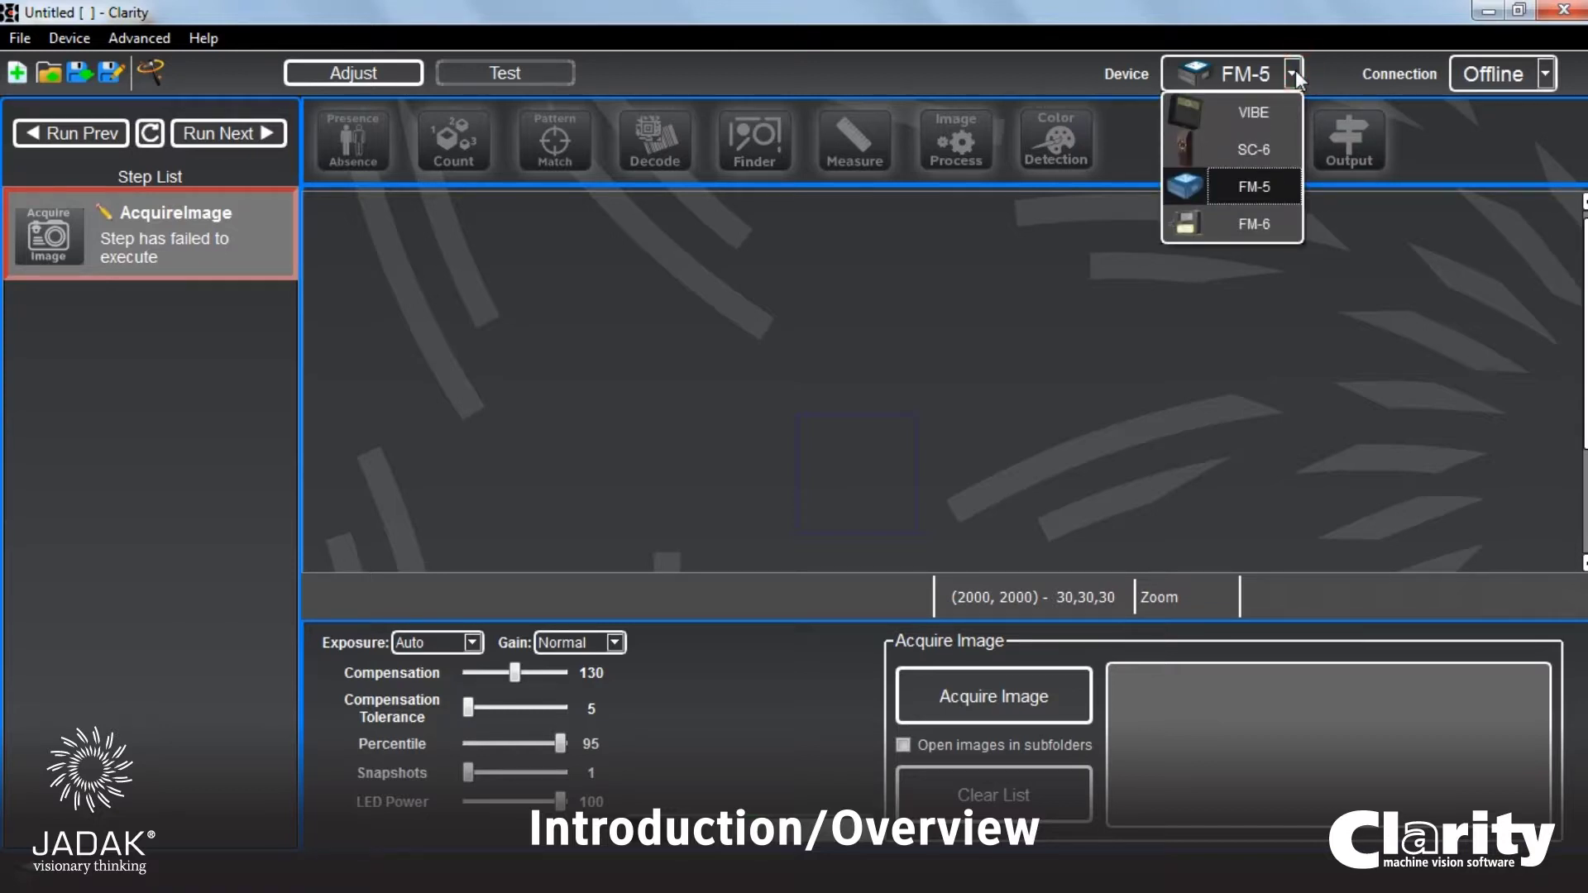
{"action": "left_click", "coordinate": [1346, 71]}
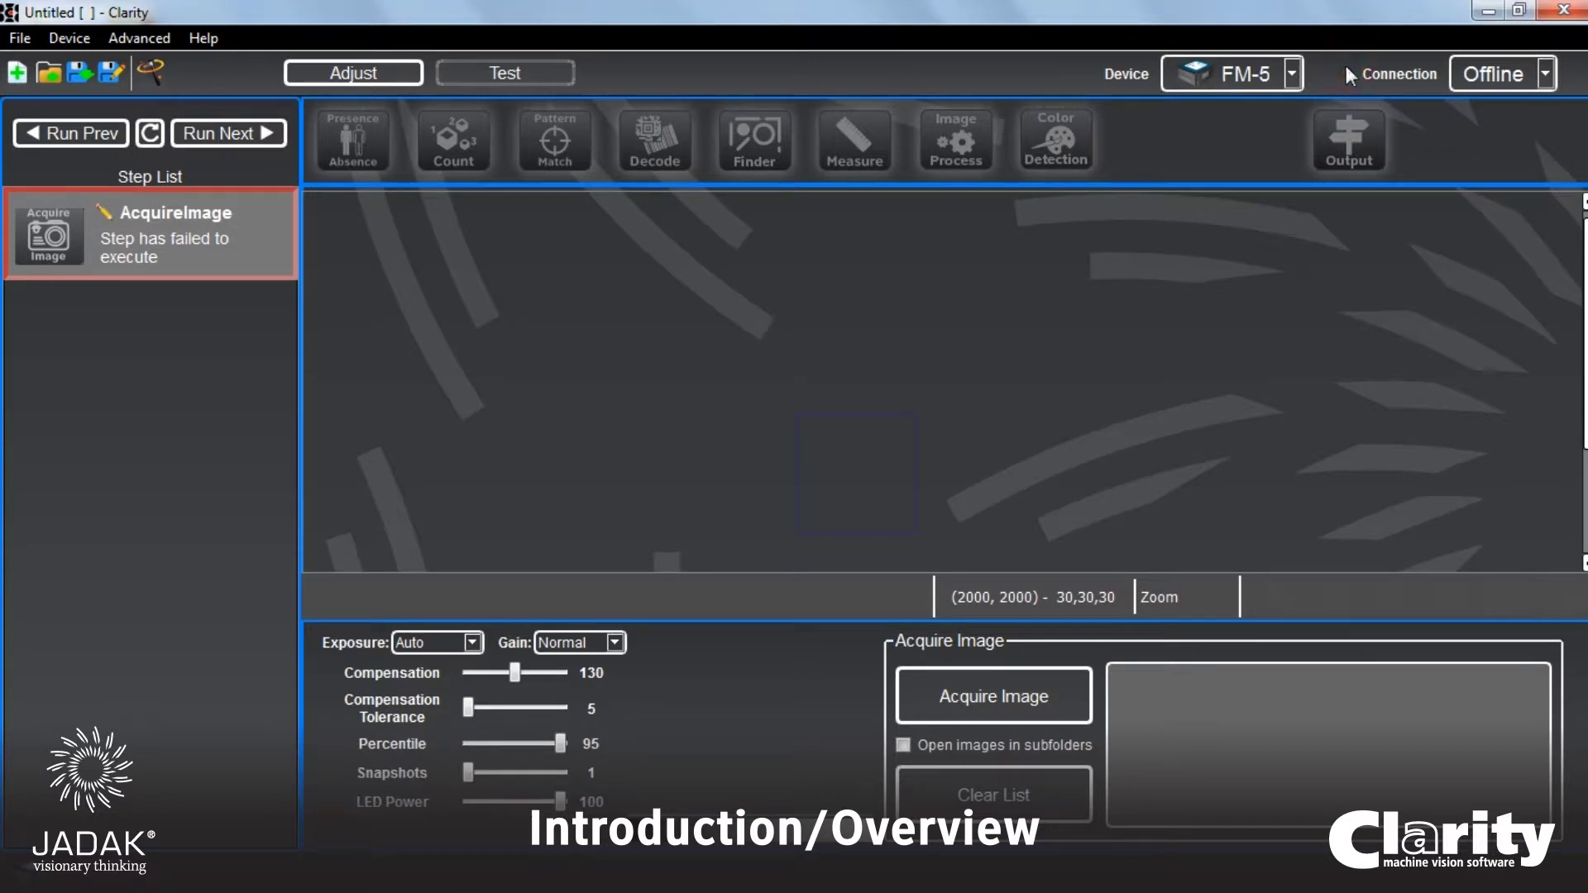
{"action": "left_click", "coordinate": [1546, 73]}
{"action": "left_click", "coordinate": [1546, 72]}
Step: Add a BlobCount step with the Count tool, then select AcquireImage to view its settings
{"action": "left_click", "coordinate": [443, 147]}
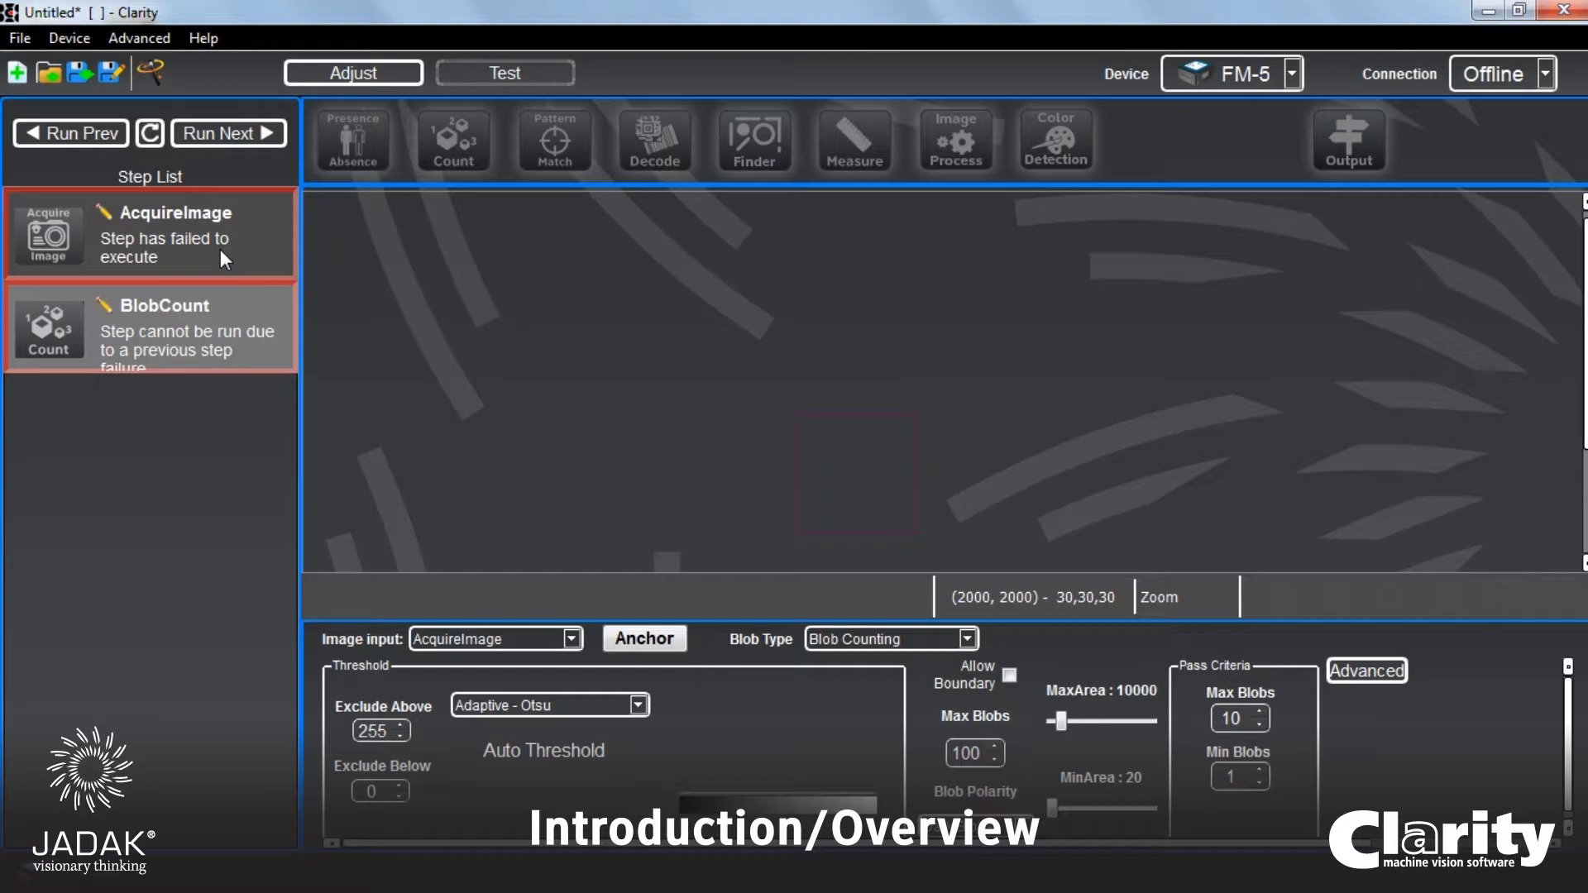
{"action": "left_click", "coordinate": [220, 249]}
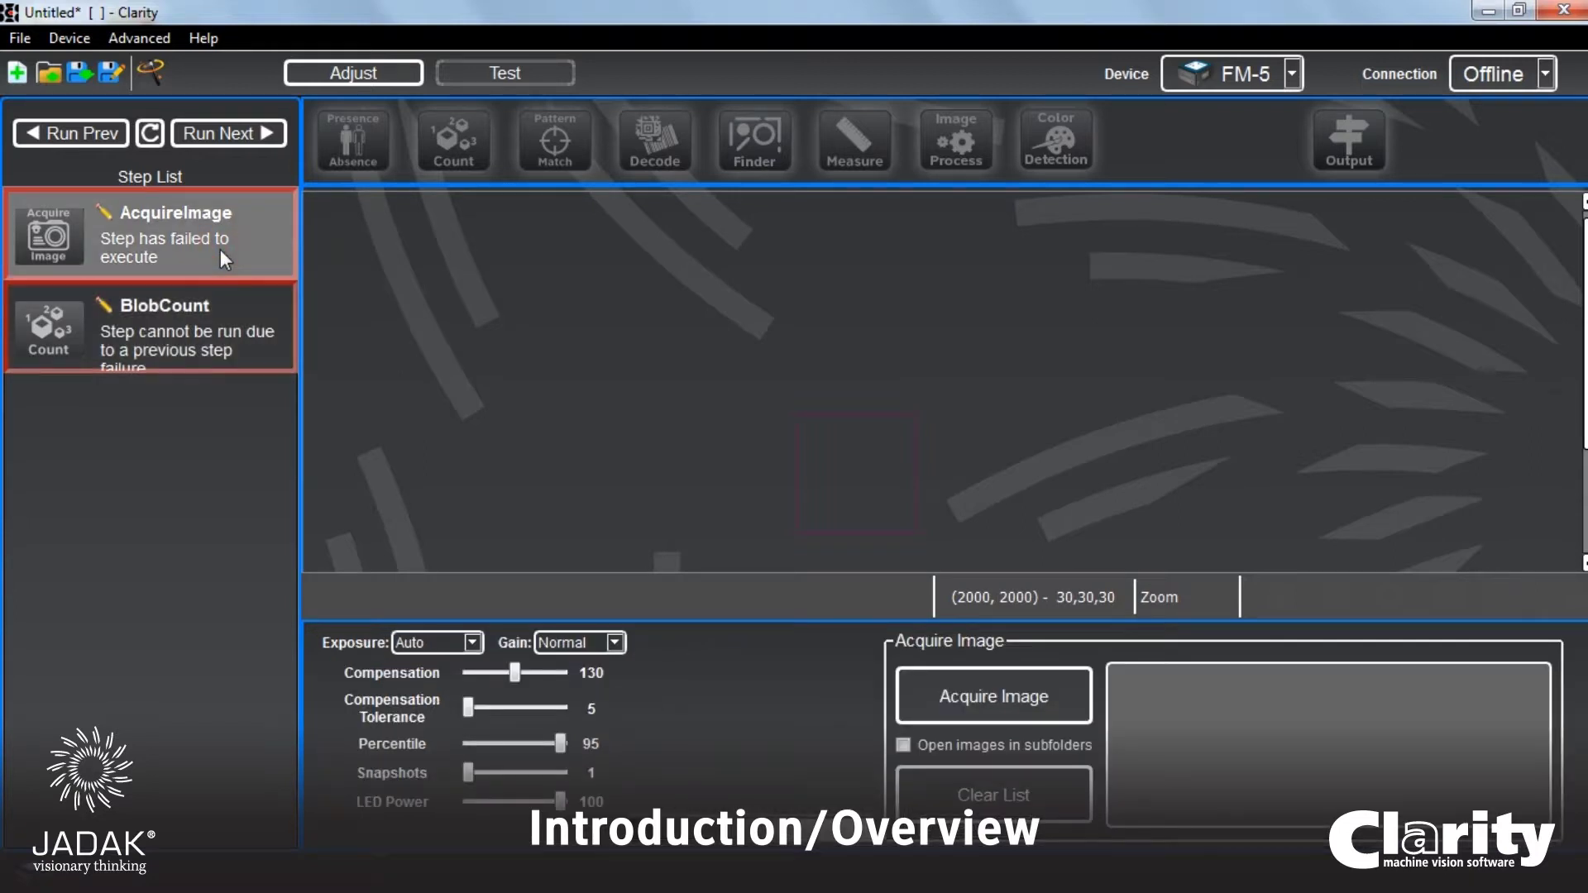
Step: Load test5.bmp from the Open Images dialog as the AcquireImage input
{"action": "left_click", "coordinate": [1031, 707]}
{"action": "left_click", "coordinate": [477, 275]}
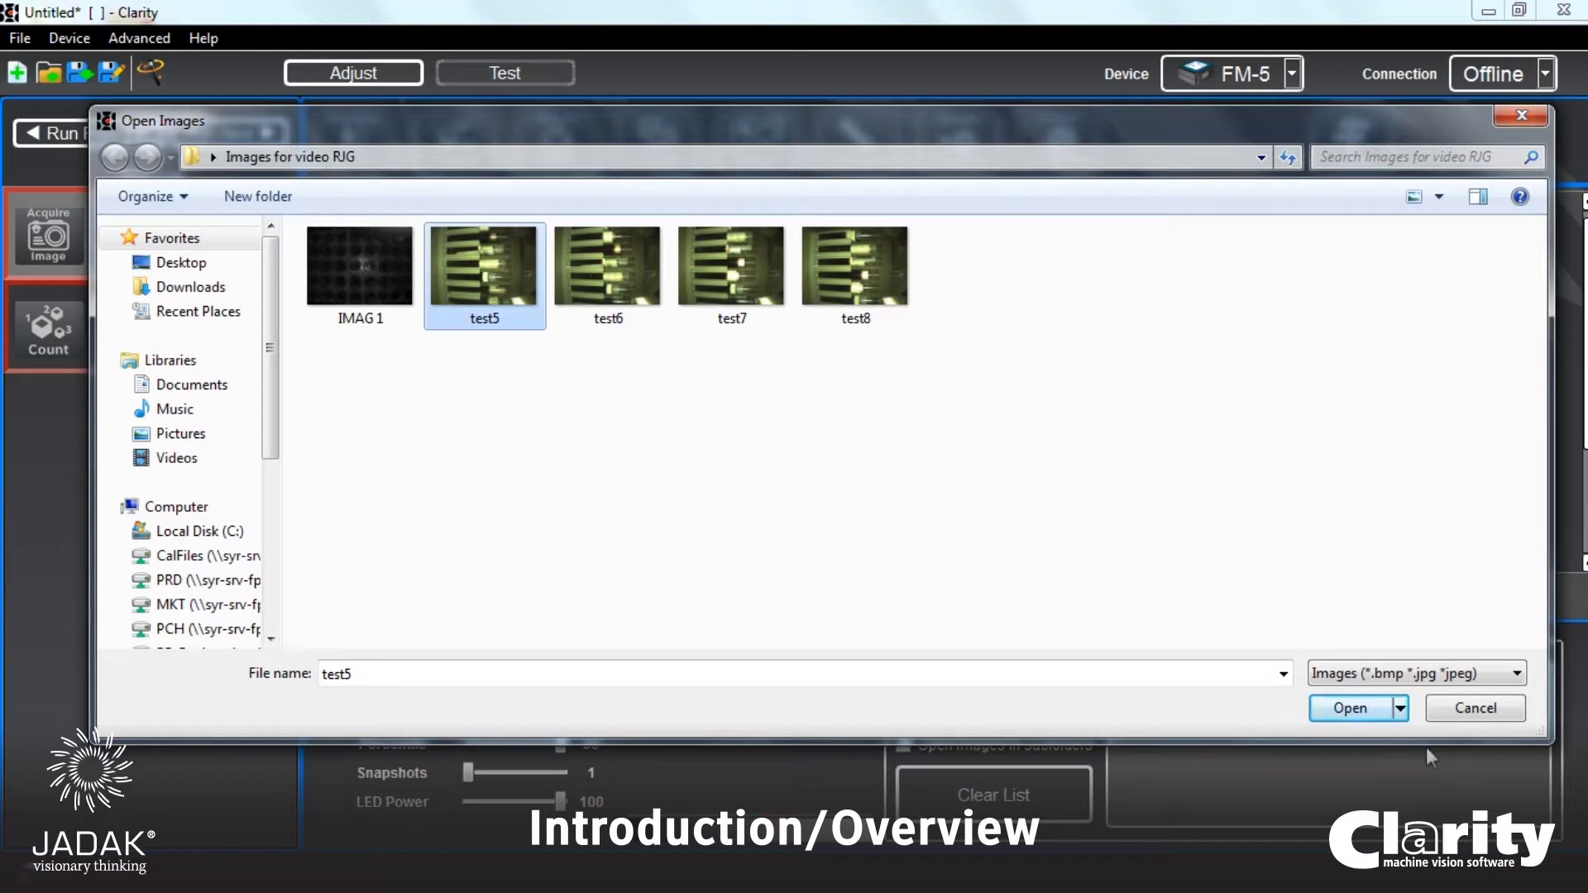
{"action": "left_click", "coordinate": [1353, 708]}
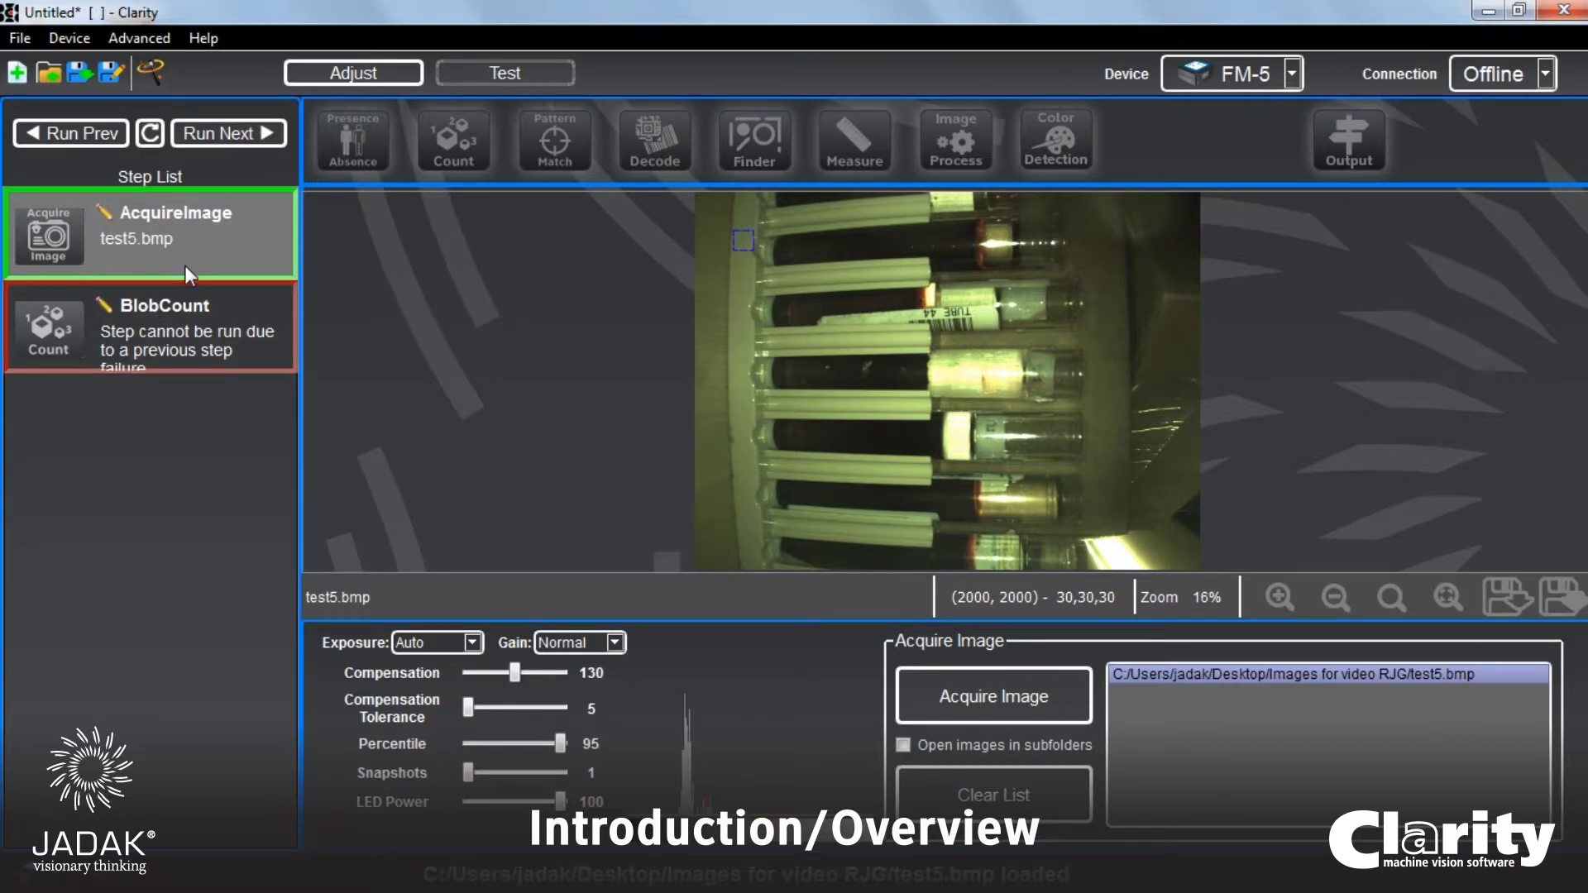
Step: Delete the BlobCount step and add a Presence/Absence step after AcquireImage
{"action": "right_click", "coordinate": [205, 344]}
{"action": "left_click", "coordinate": [247, 386]}
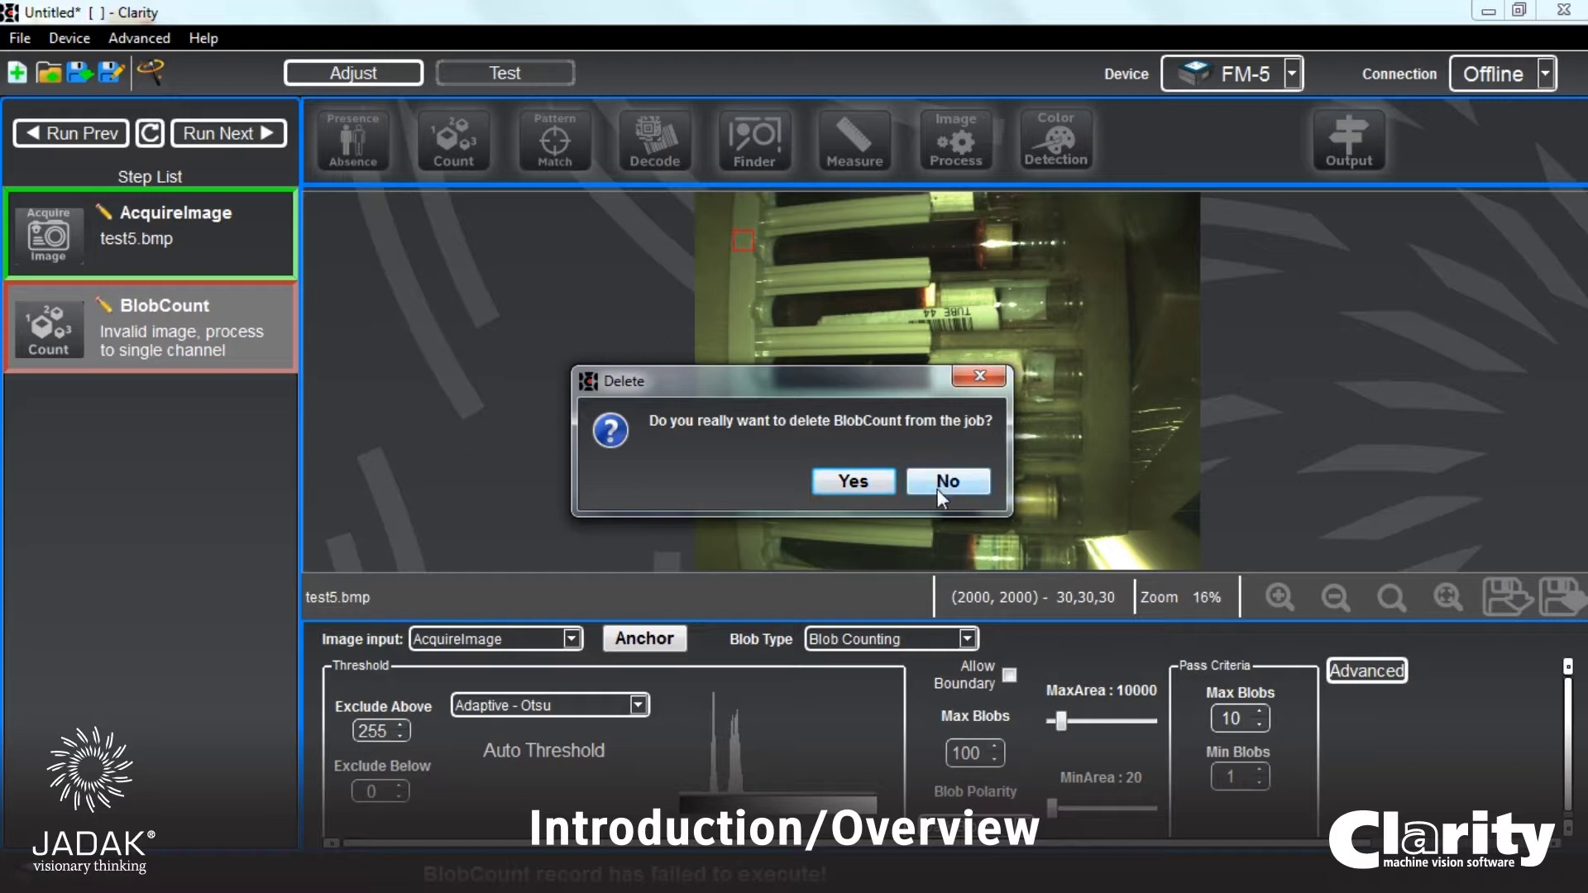
{"action": "left_click", "coordinate": [853, 489]}
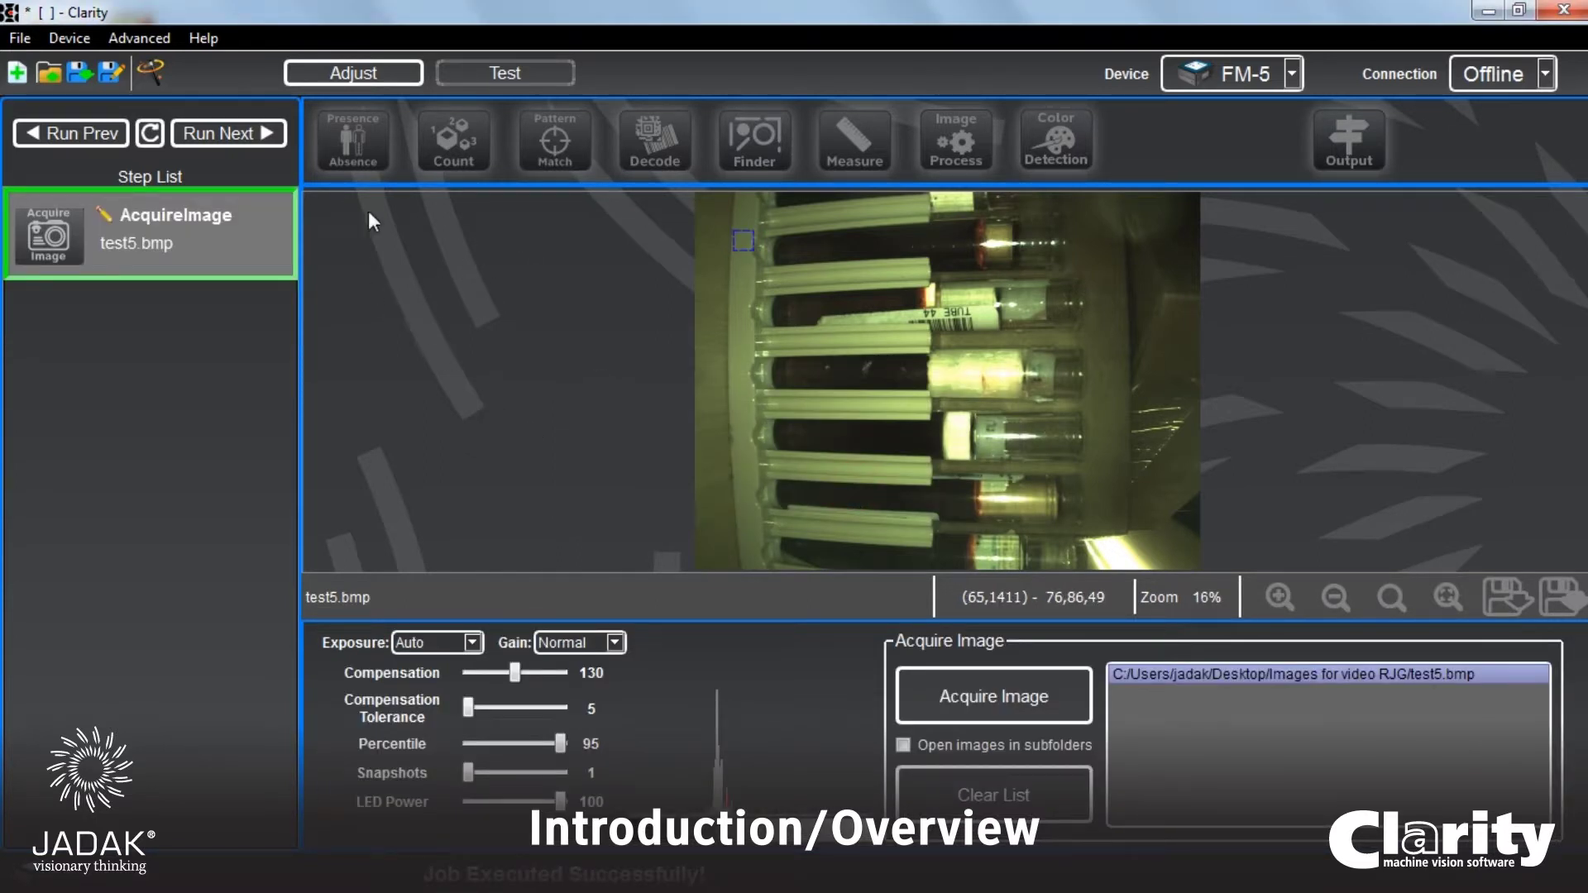
{"action": "left_click", "coordinate": [355, 154]}
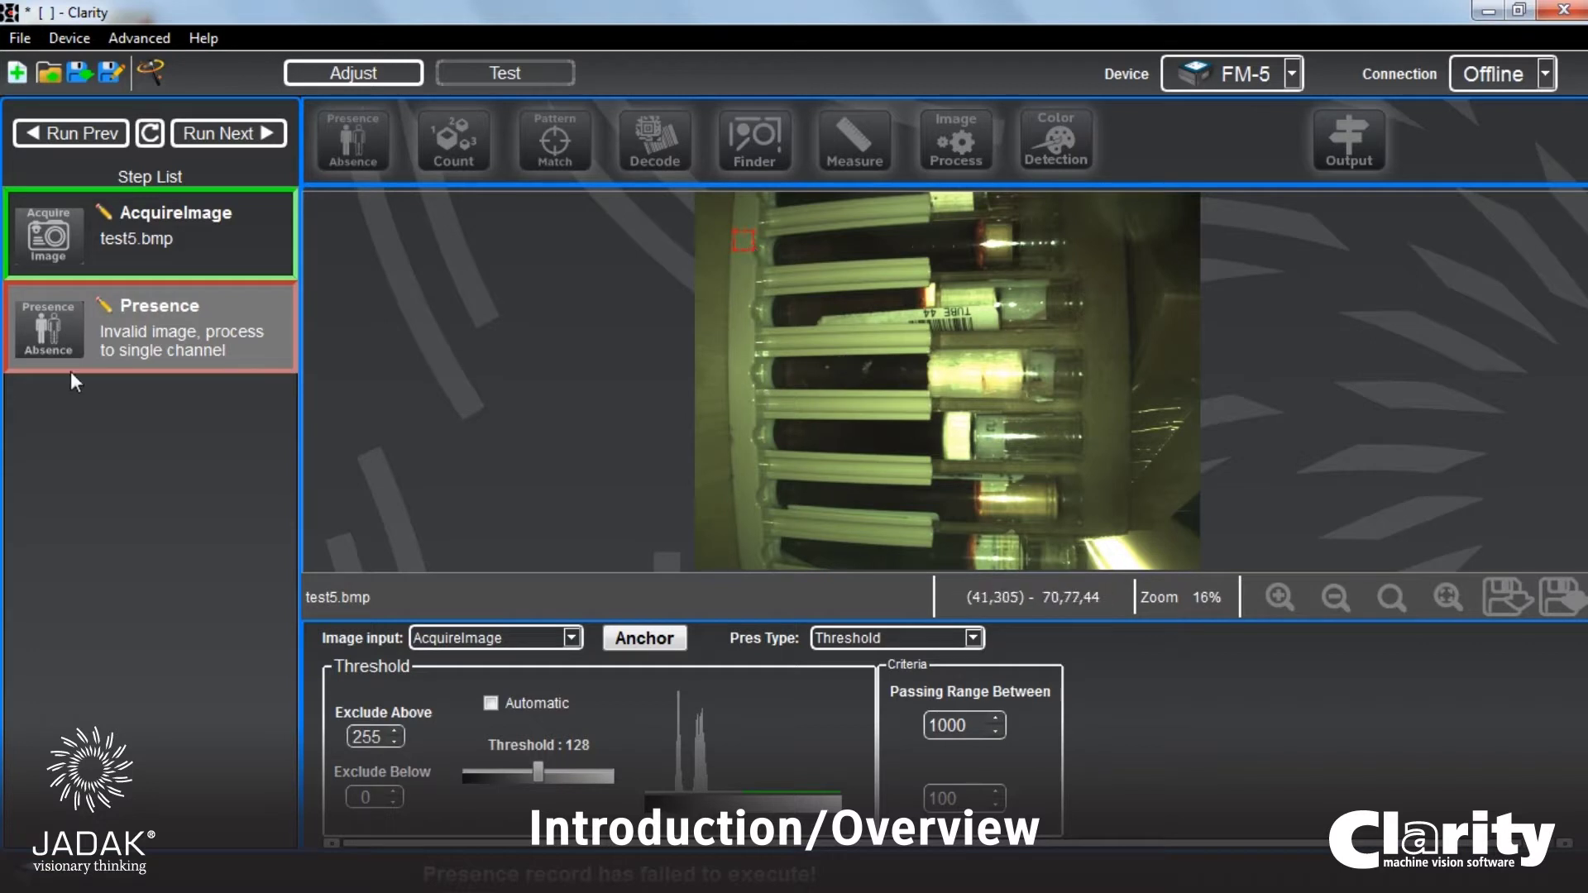
Step: Stretch the AcquireImage and Presence regions over most of the test-tube rack
{"action": "left_click", "coordinate": [191, 241]}
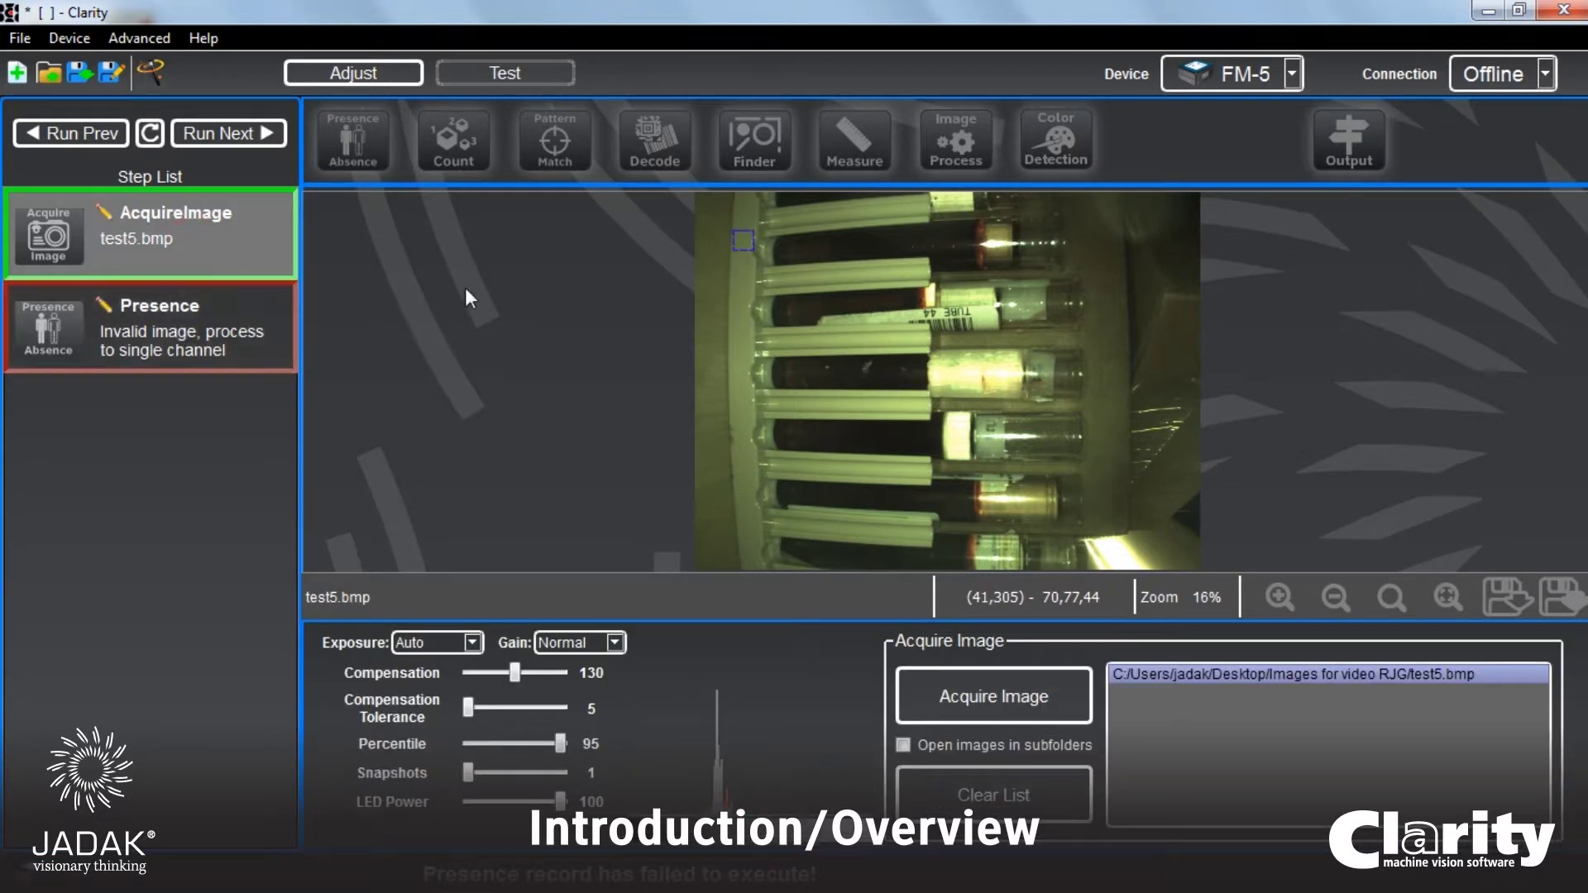
{"action": "left_click", "coordinate": [748, 248]}
{"action": "left_click_drag", "start_coordinate": [748, 248], "coordinate": [1168, 535]}
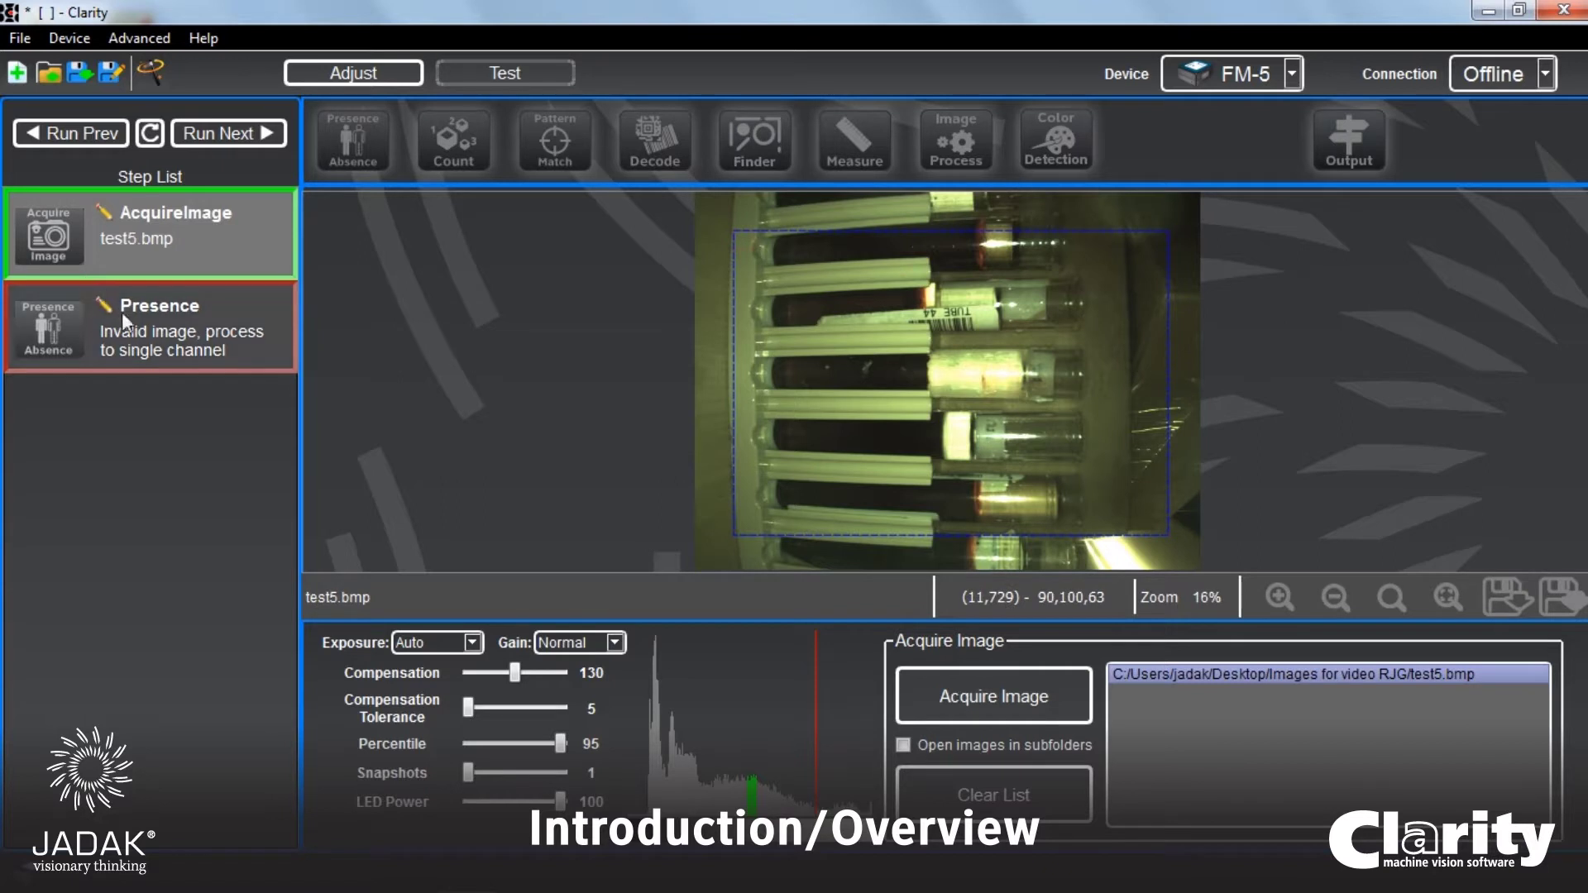
{"action": "left_click", "coordinate": [218, 324]}
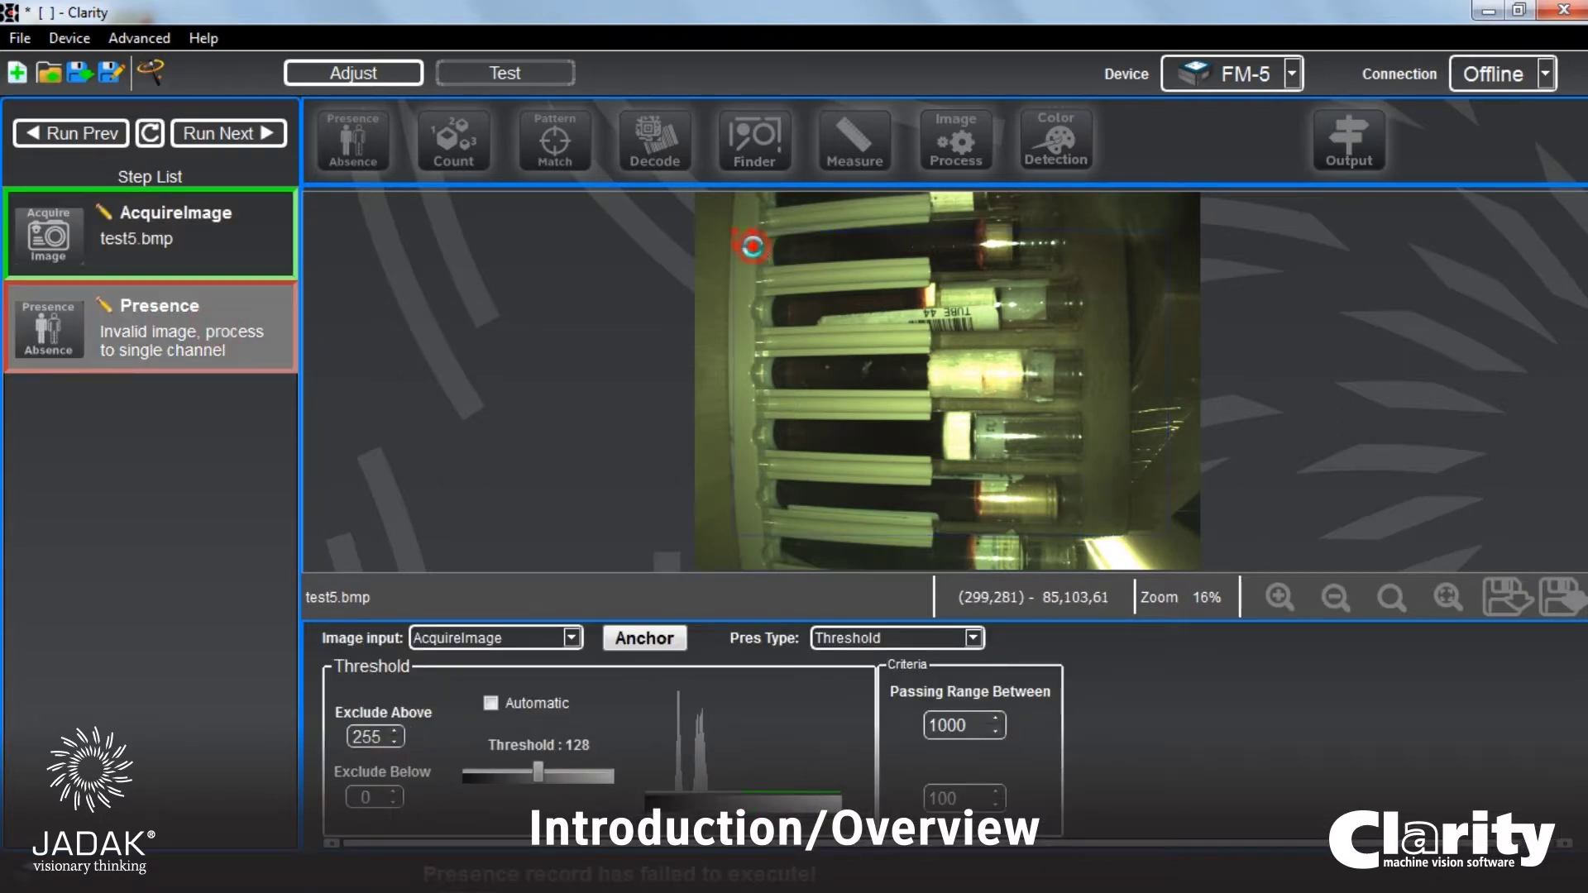
{"action": "left_click_drag", "start_coordinate": [753, 247], "coordinate": [1130, 517]}
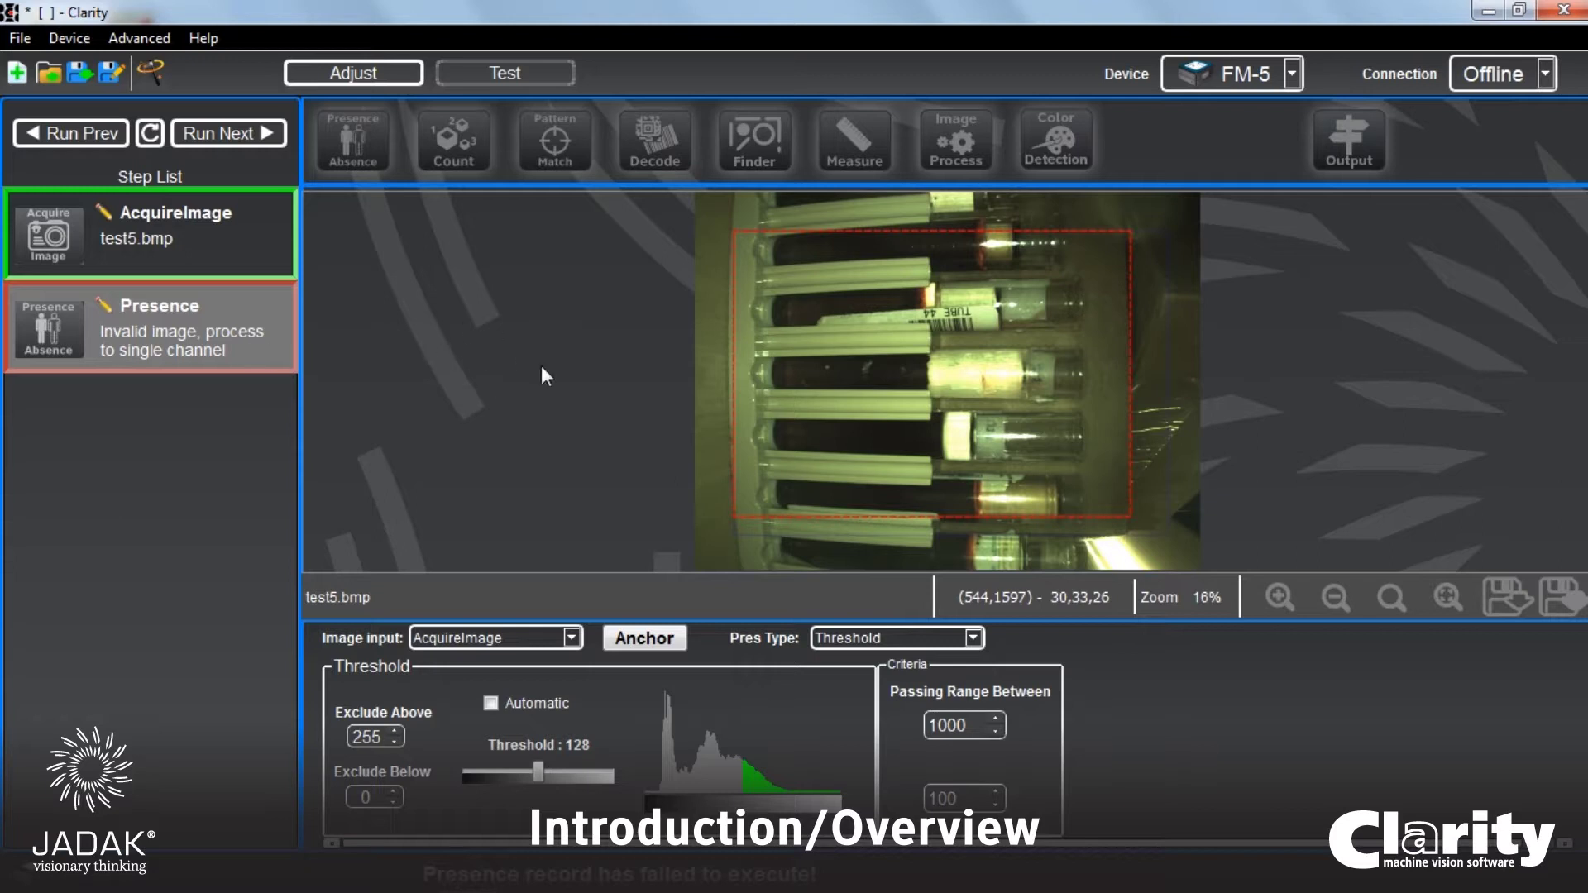
{"action": "left_click", "coordinate": [188, 234]}
{"action": "left_click", "coordinate": [166, 334]}
{"action": "left_click", "coordinate": [188, 225]}
{"action": "left_click", "coordinate": [208, 323]}
{"action": "left_click", "coordinate": [176, 233]}
{"action": "left_click", "coordinate": [181, 320]}
{"action": "left_click", "coordinate": [196, 245]}
{"action": "left_click", "coordinate": [203, 319]}
{"action": "left_click", "coordinate": [557, 143]}
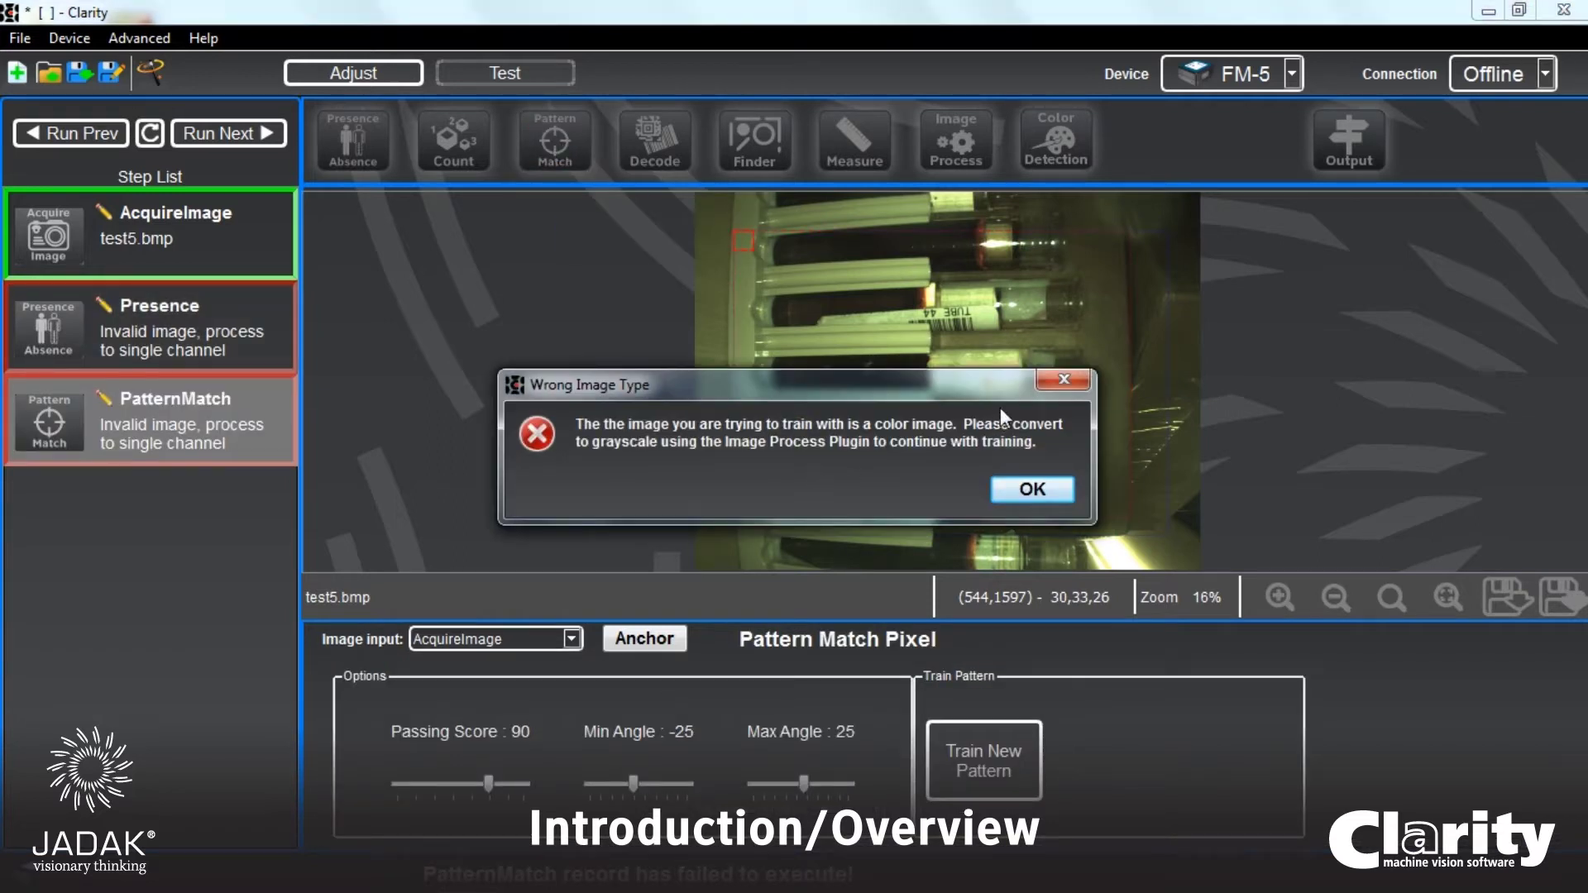
Step: Dismiss the wrong image type error, add BlobCount and Decode steps, then select Presence
{"action": "left_click", "coordinate": [1067, 379]}
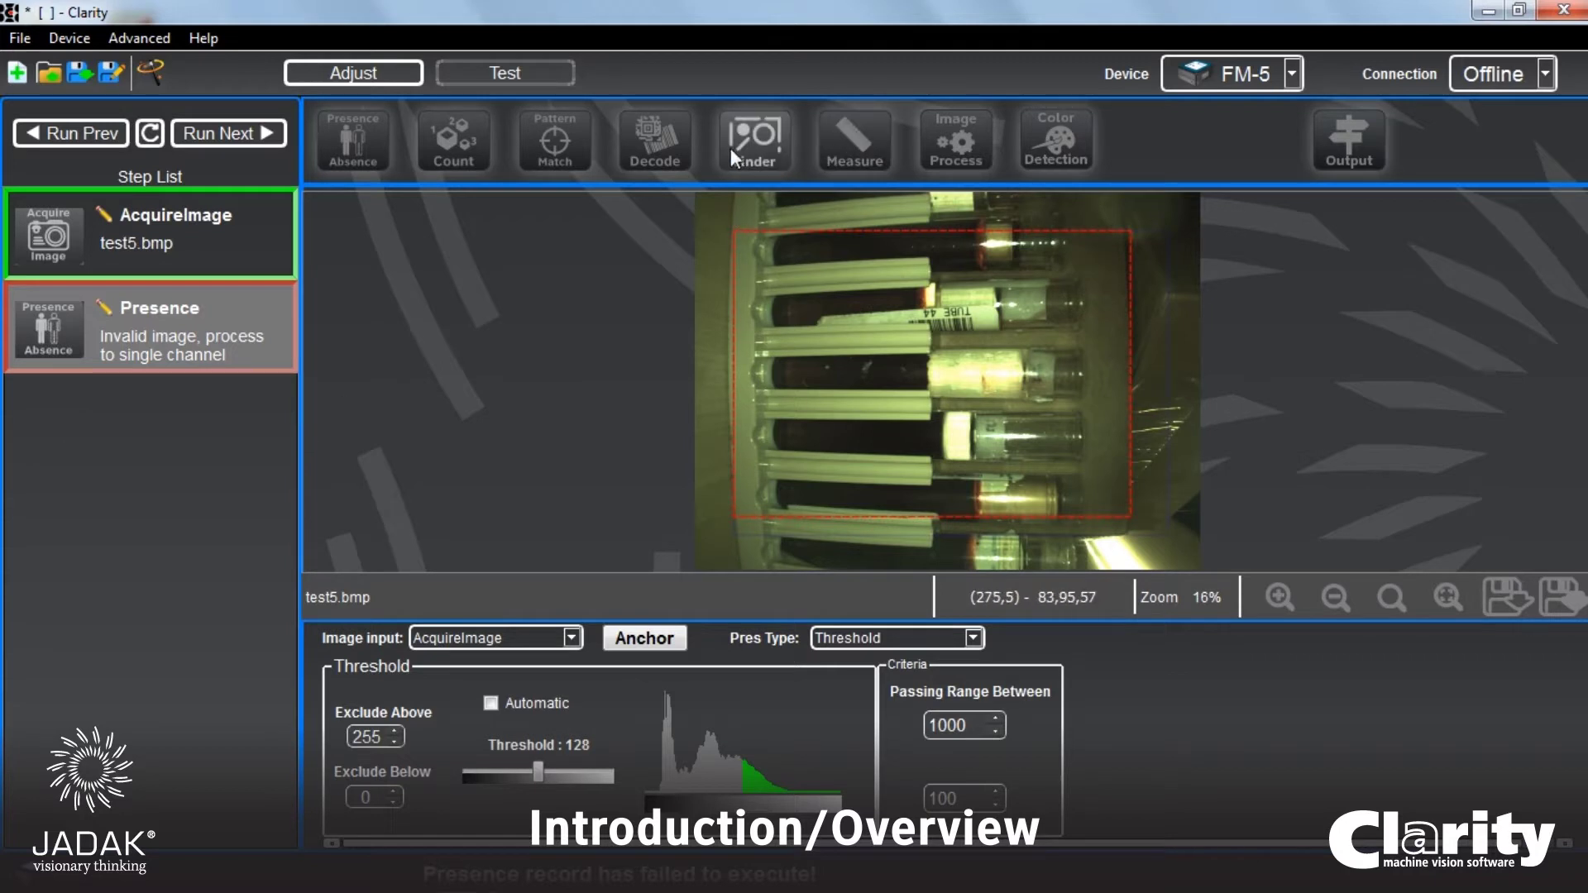
{"action": "left_click", "coordinate": [448, 142]}
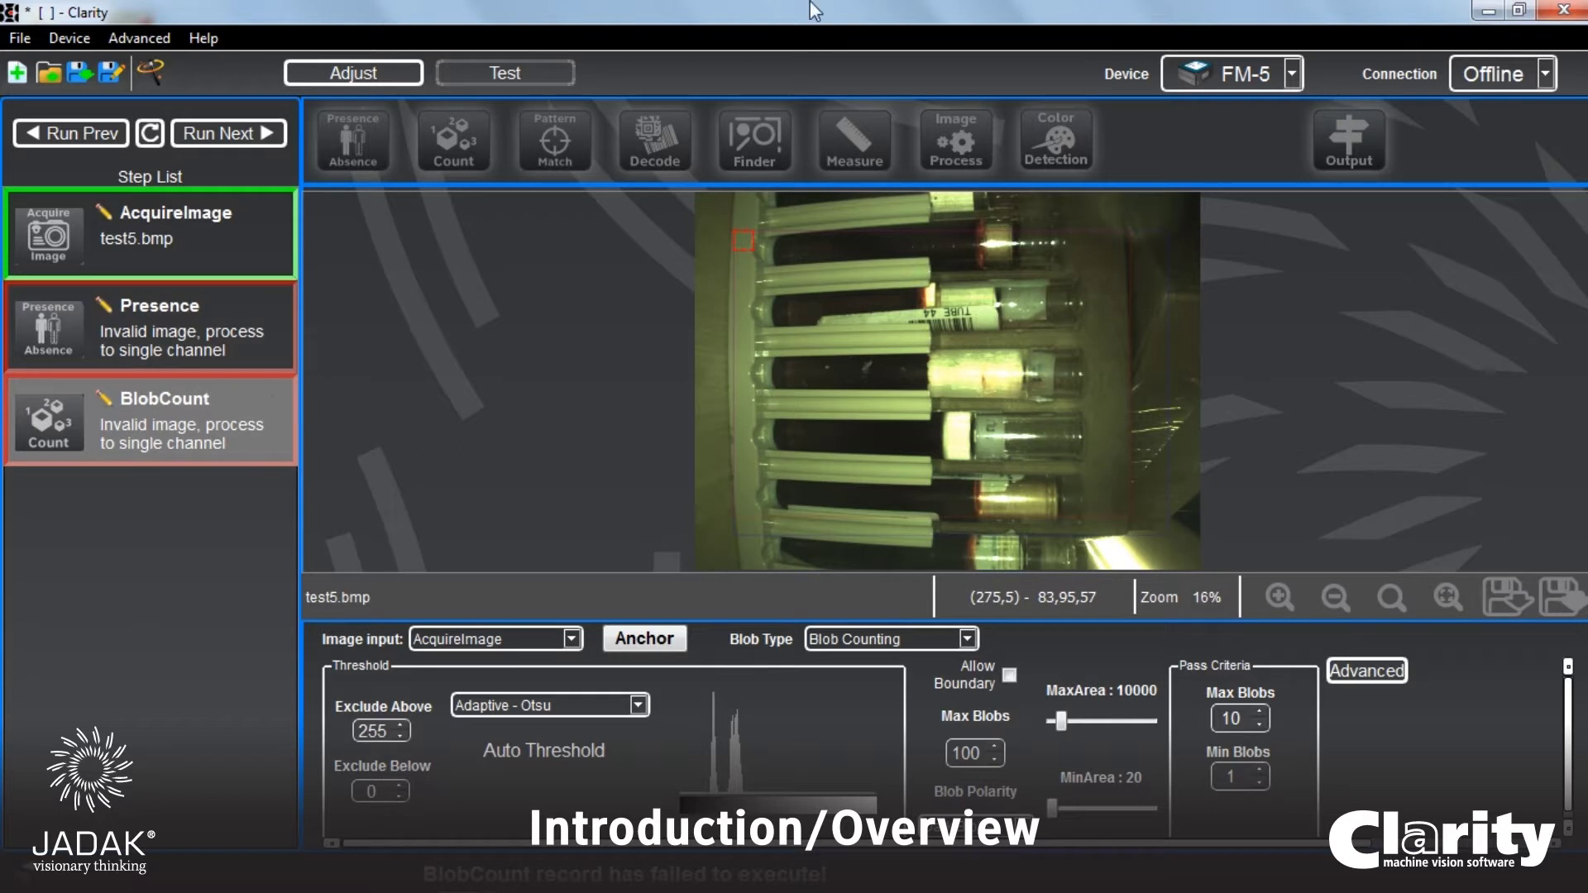
{"action": "left_click", "coordinate": [640, 135]}
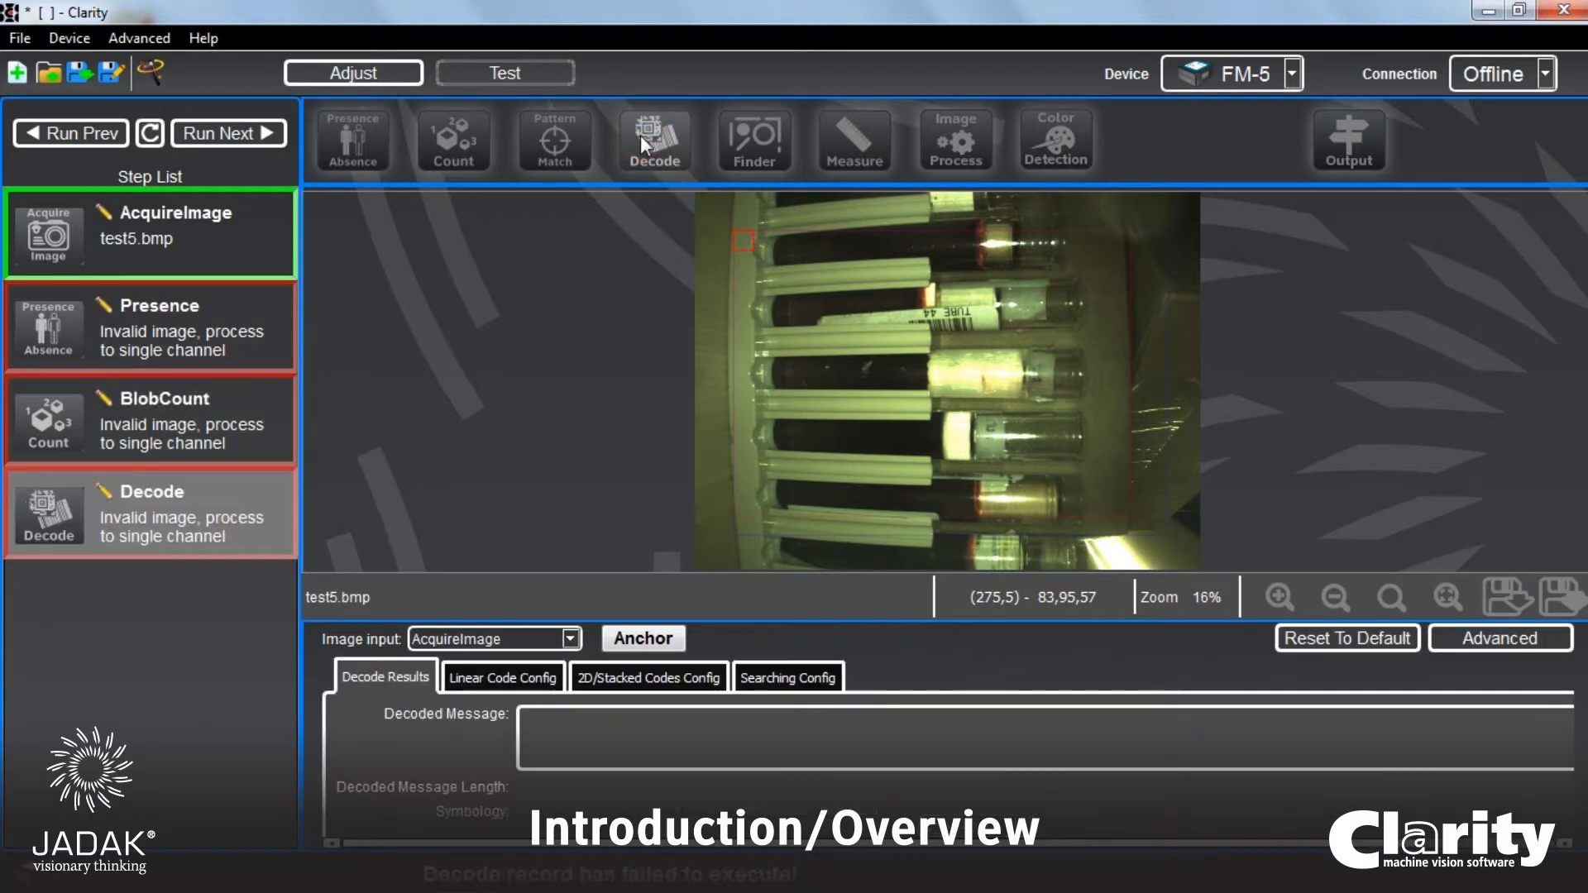
{"action": "left_click", "coordinate": [201, 340]}
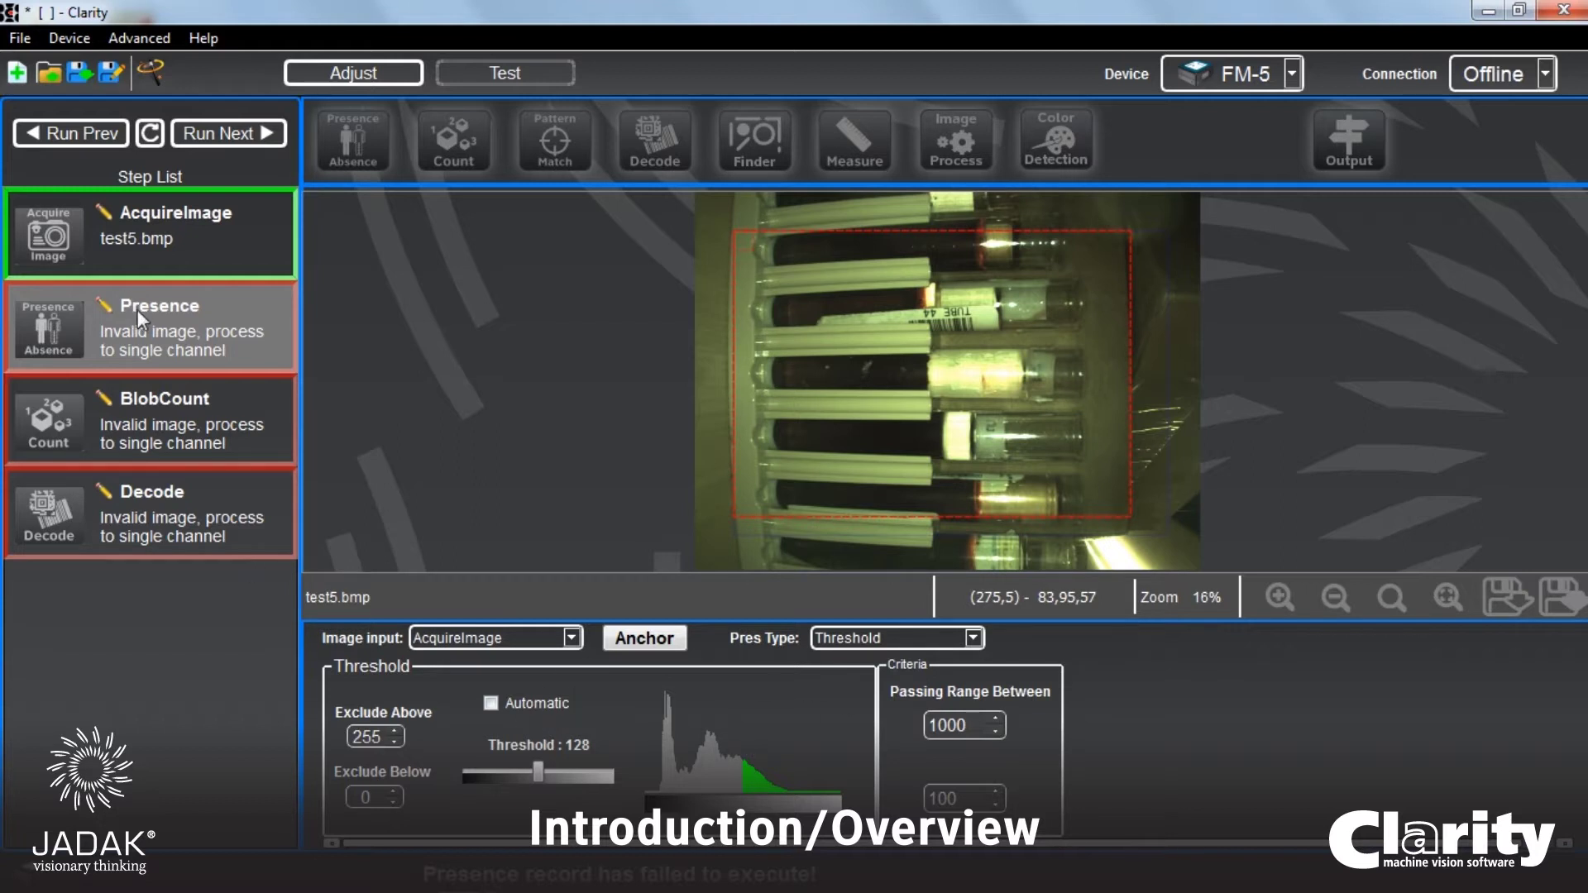
Step: Select BlobCount, then Decode, to display the Decode step's results
{"action": "left_click", "coordinate": [177, 395]}
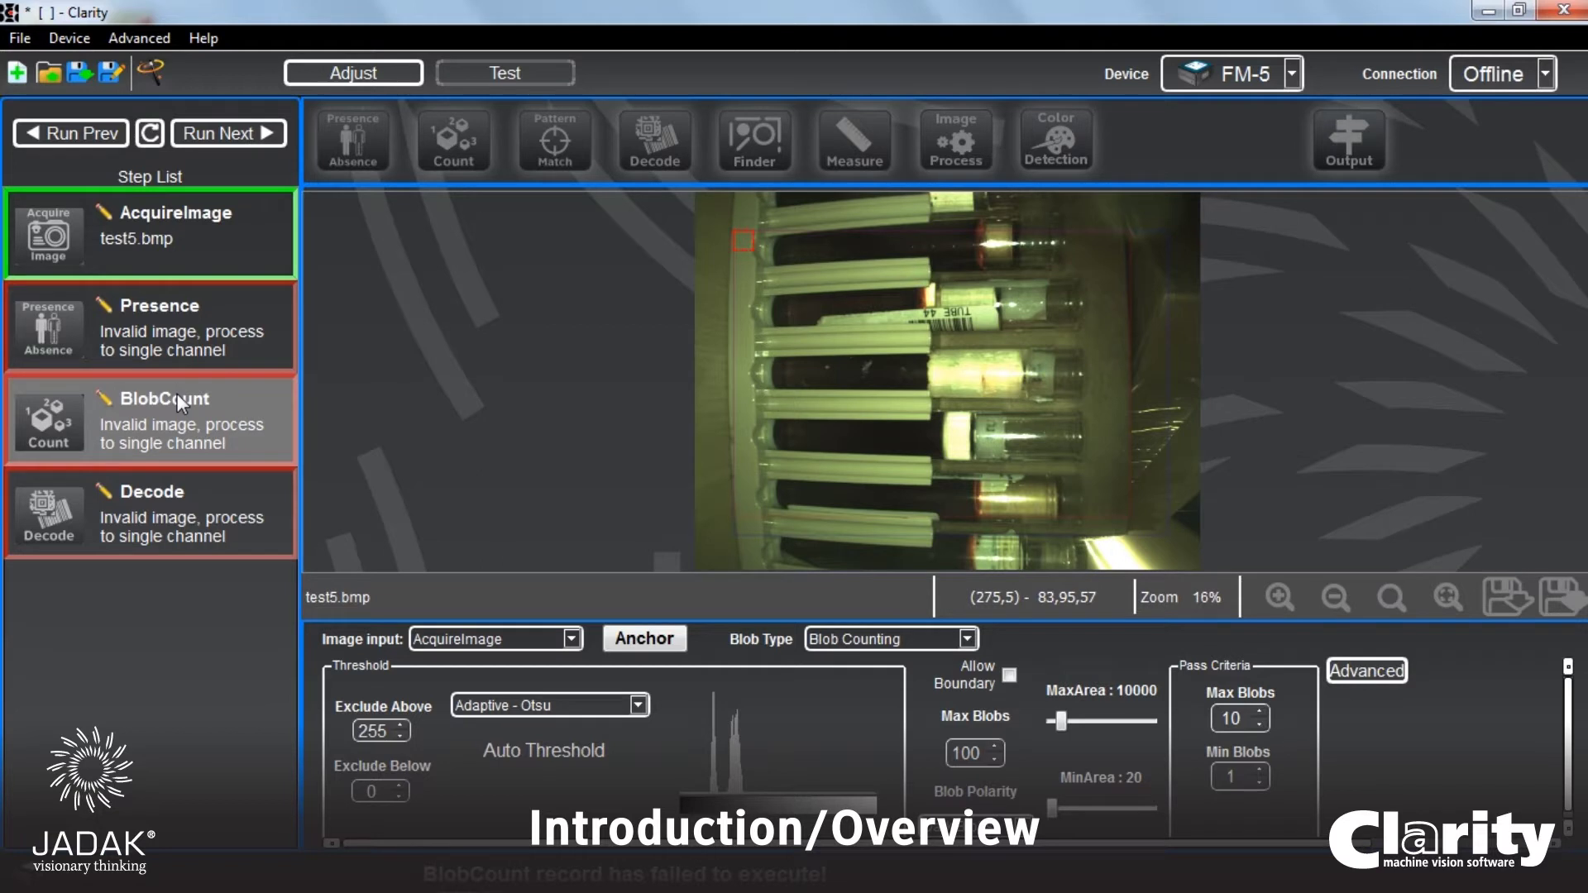
{"action": "left_click", "coordinate": [177, 518]}
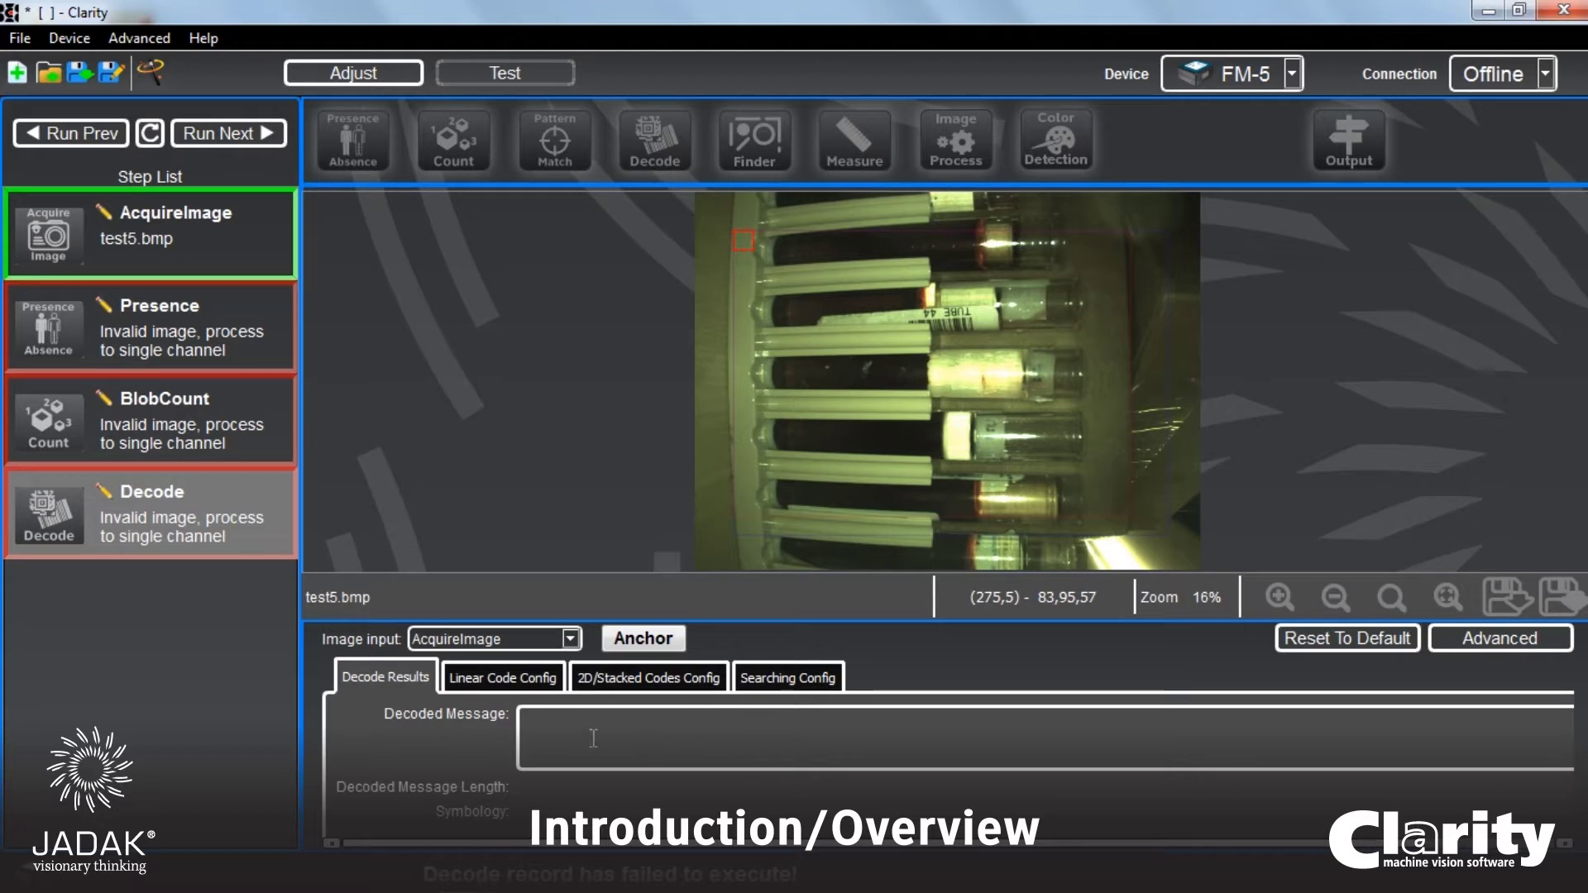
Step: View the Decode step's Linear Code Config, then its 2D/Stacked Codes Config settings
{"action": "left_click", "coordinate": [508, 673]}
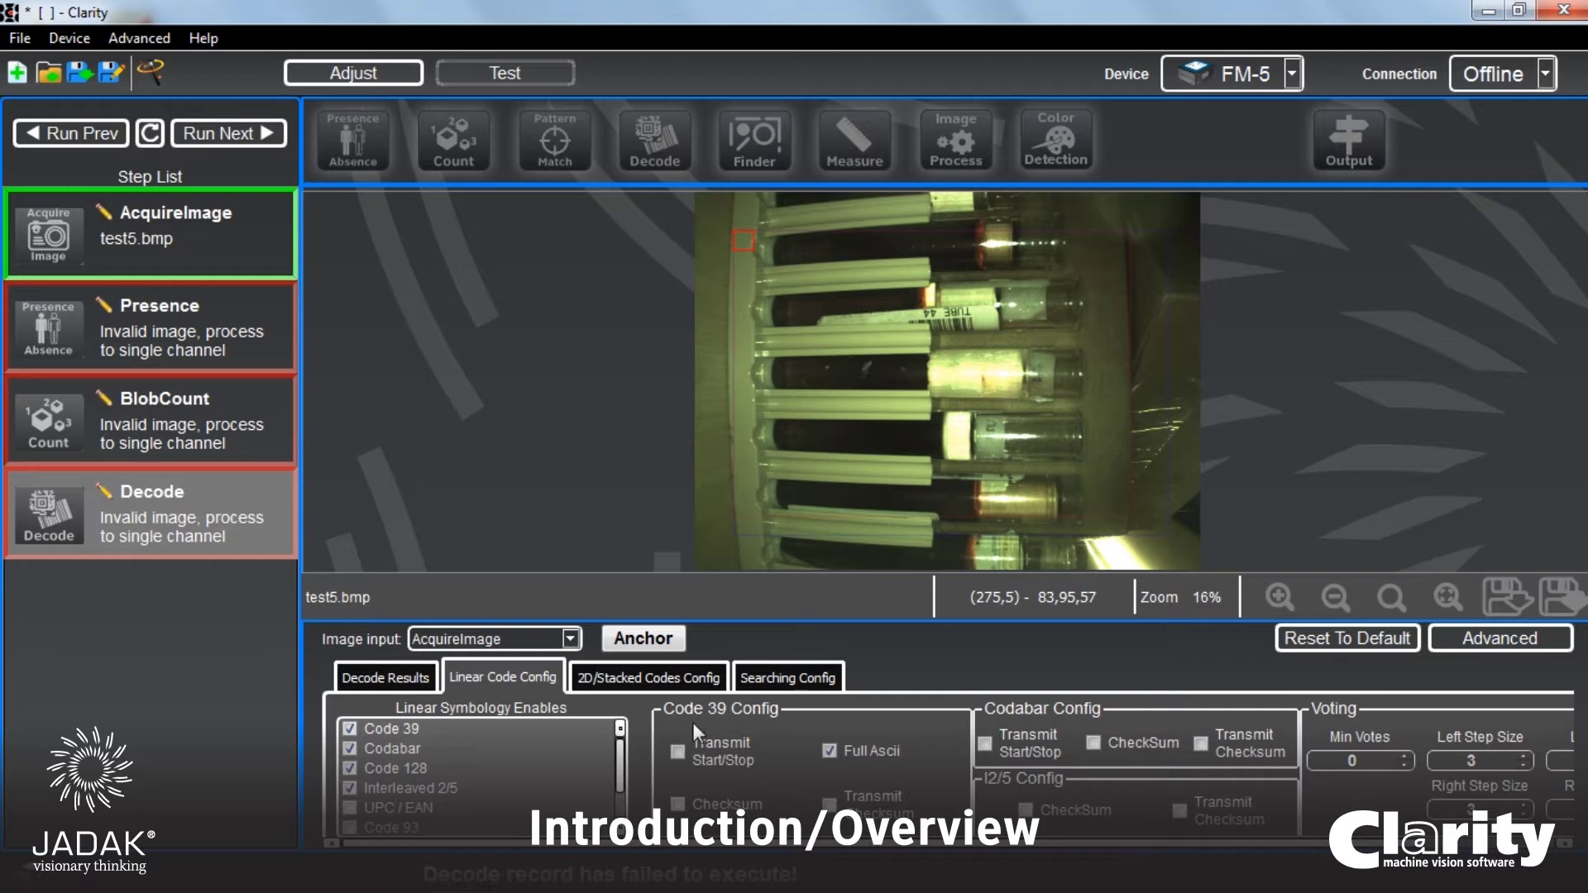
{"action": "left_click", "coordinate": [619, 678]}
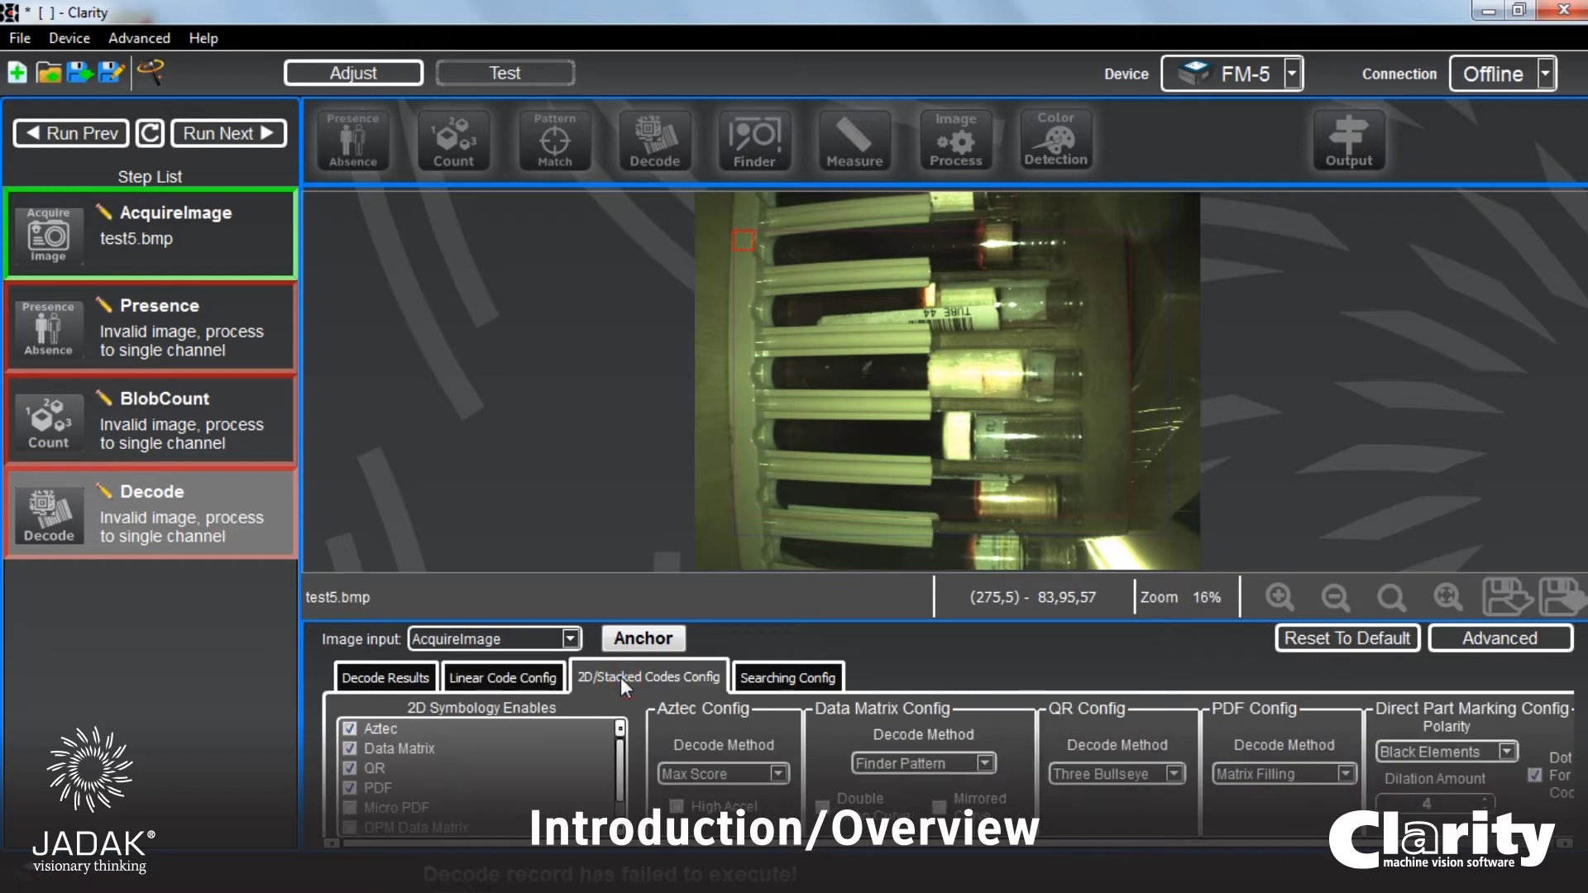
{"action": "left_click", "coordinate": [498, 797]}
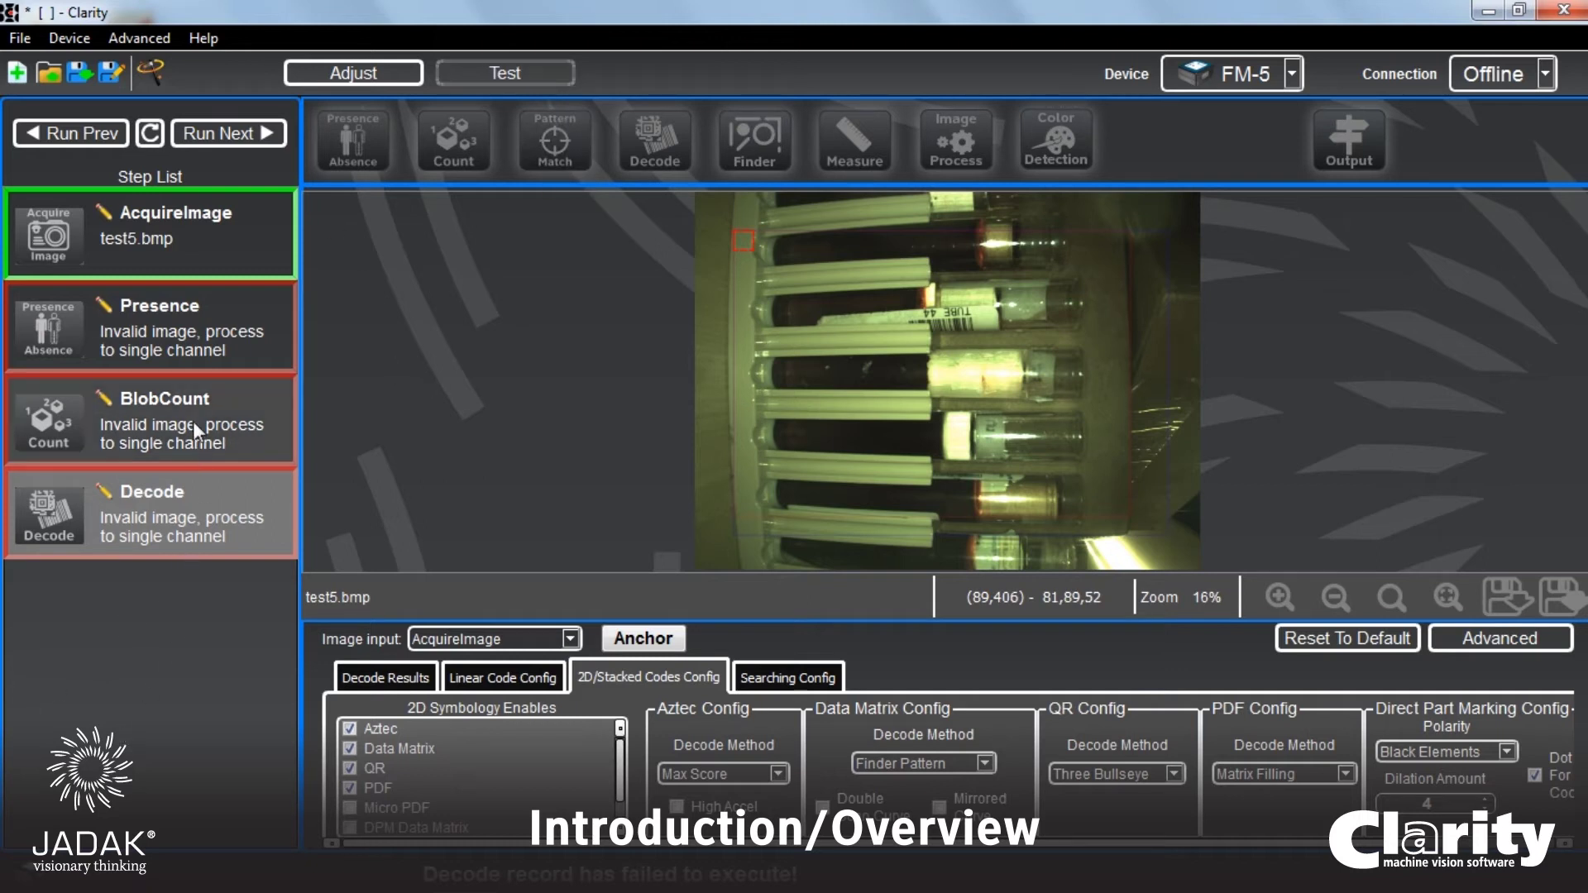
Step: Reorder the step list to AcquireImage, Decode, Presence, BlobCount
{"action": "left_click_drag", "start_coordinate": [192, 420], "coordinate": [185, 627]}
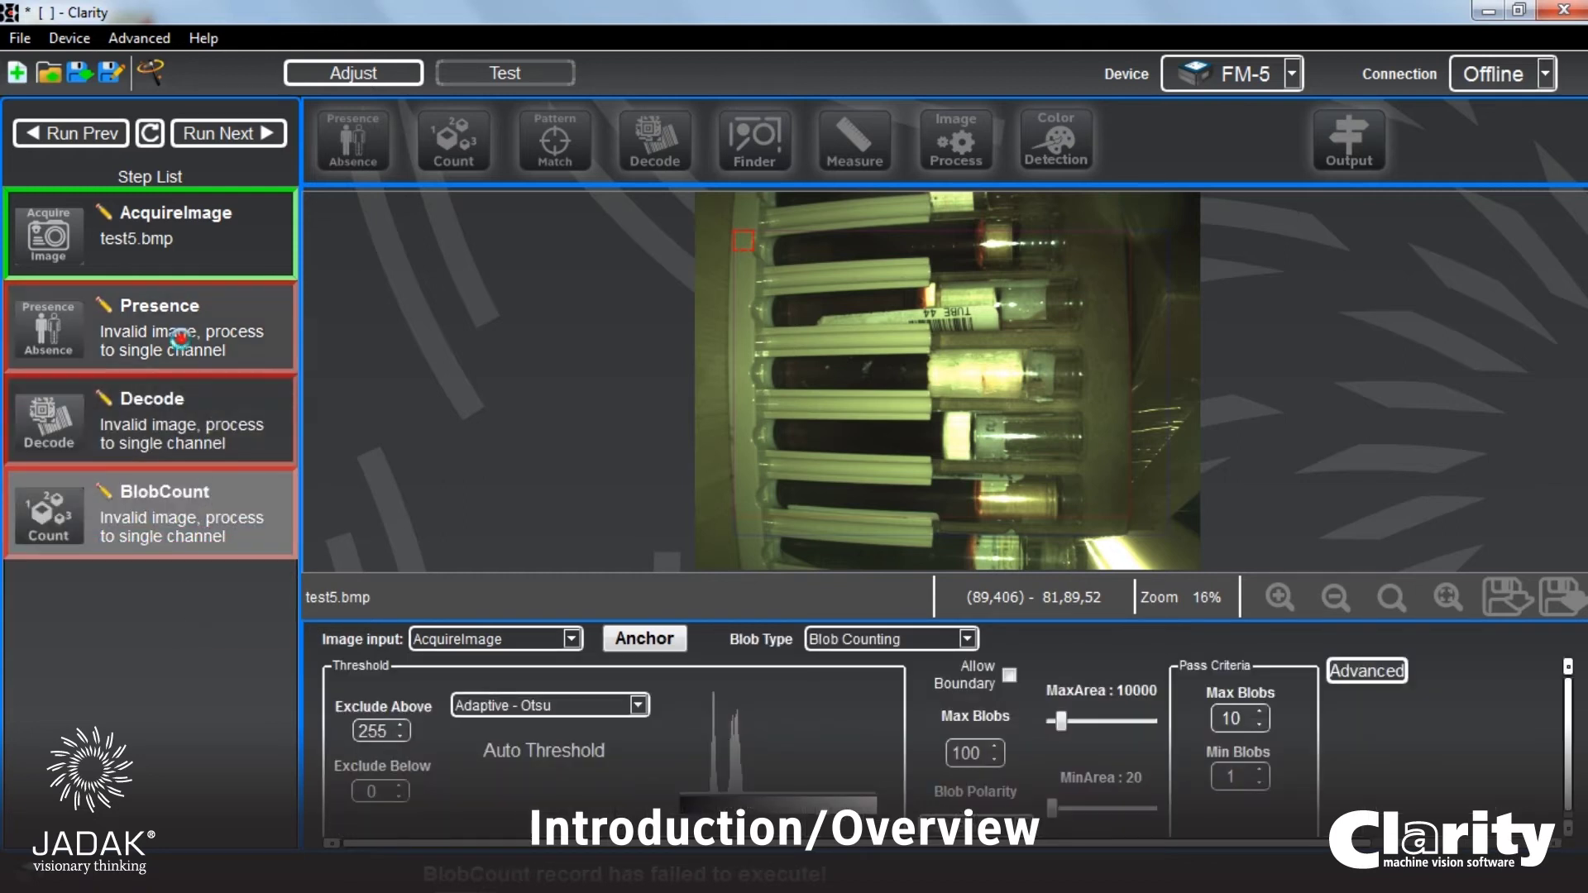
{"action": "left_click_drag", "start_coordinate": [181, 337], "coordinate": [176, 644]}
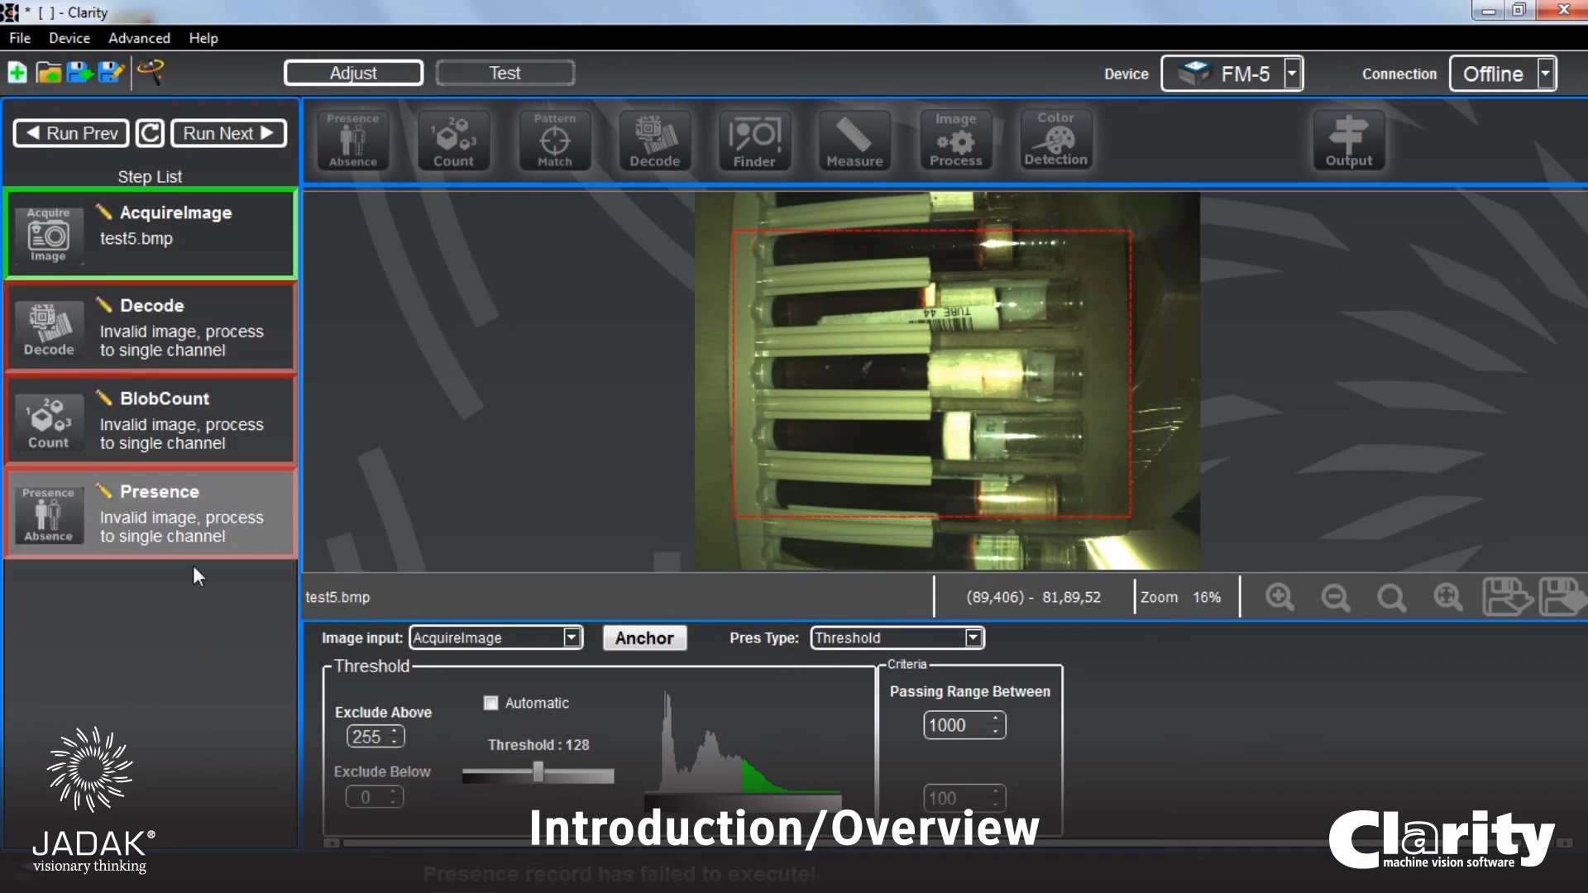
{"action": "left_click_drag", "start_coordinate": [205, 435], "coordinate": [209, 641]}
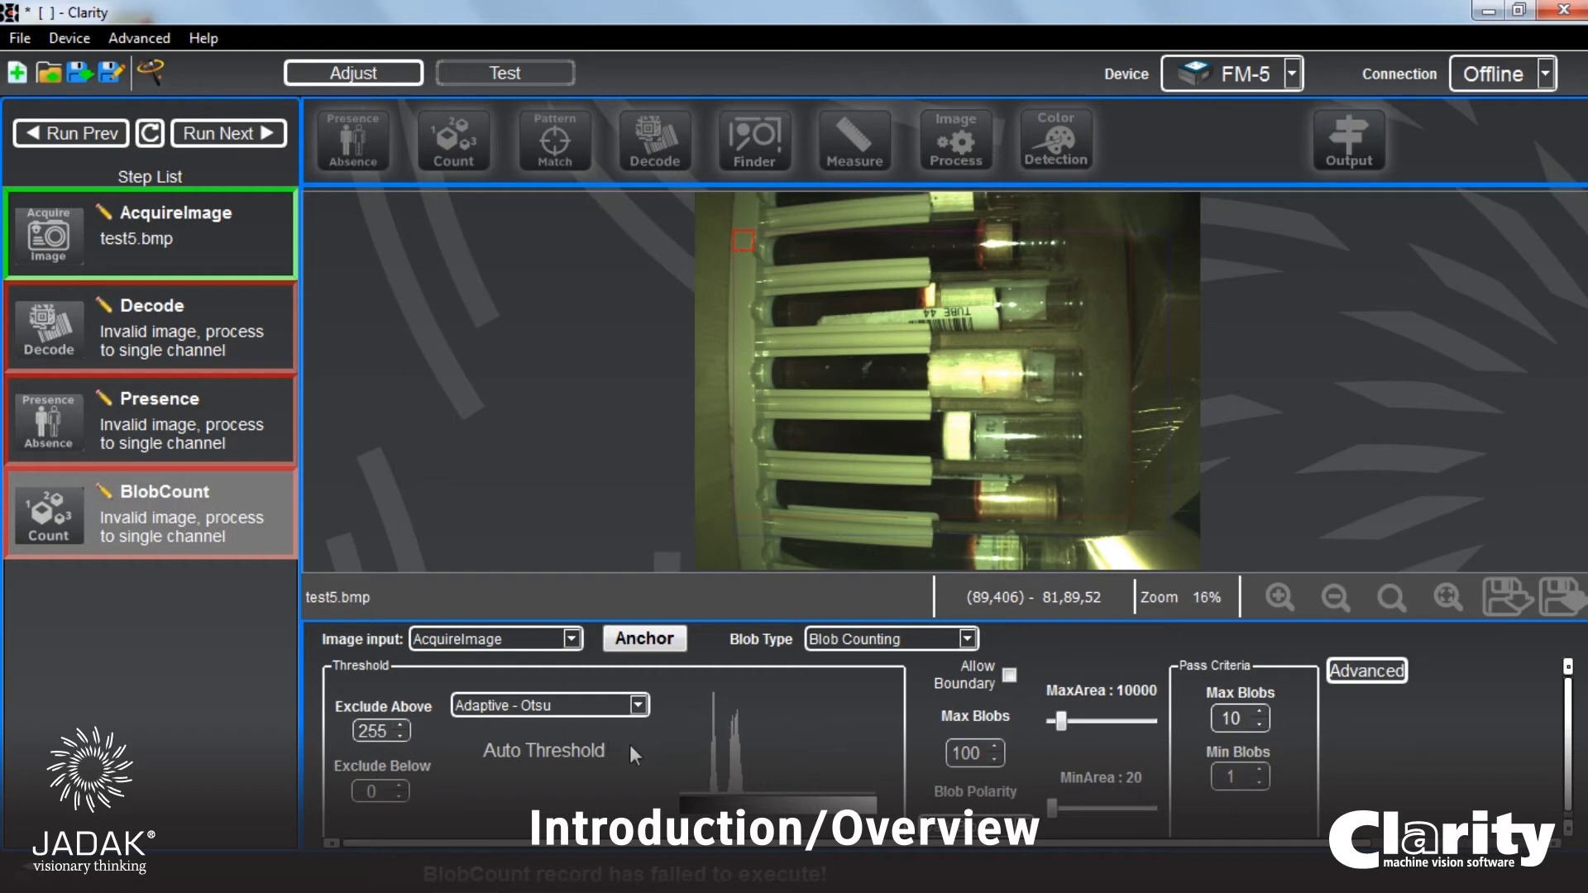
{"action": "left_click", "coordinate": [598, 713]}
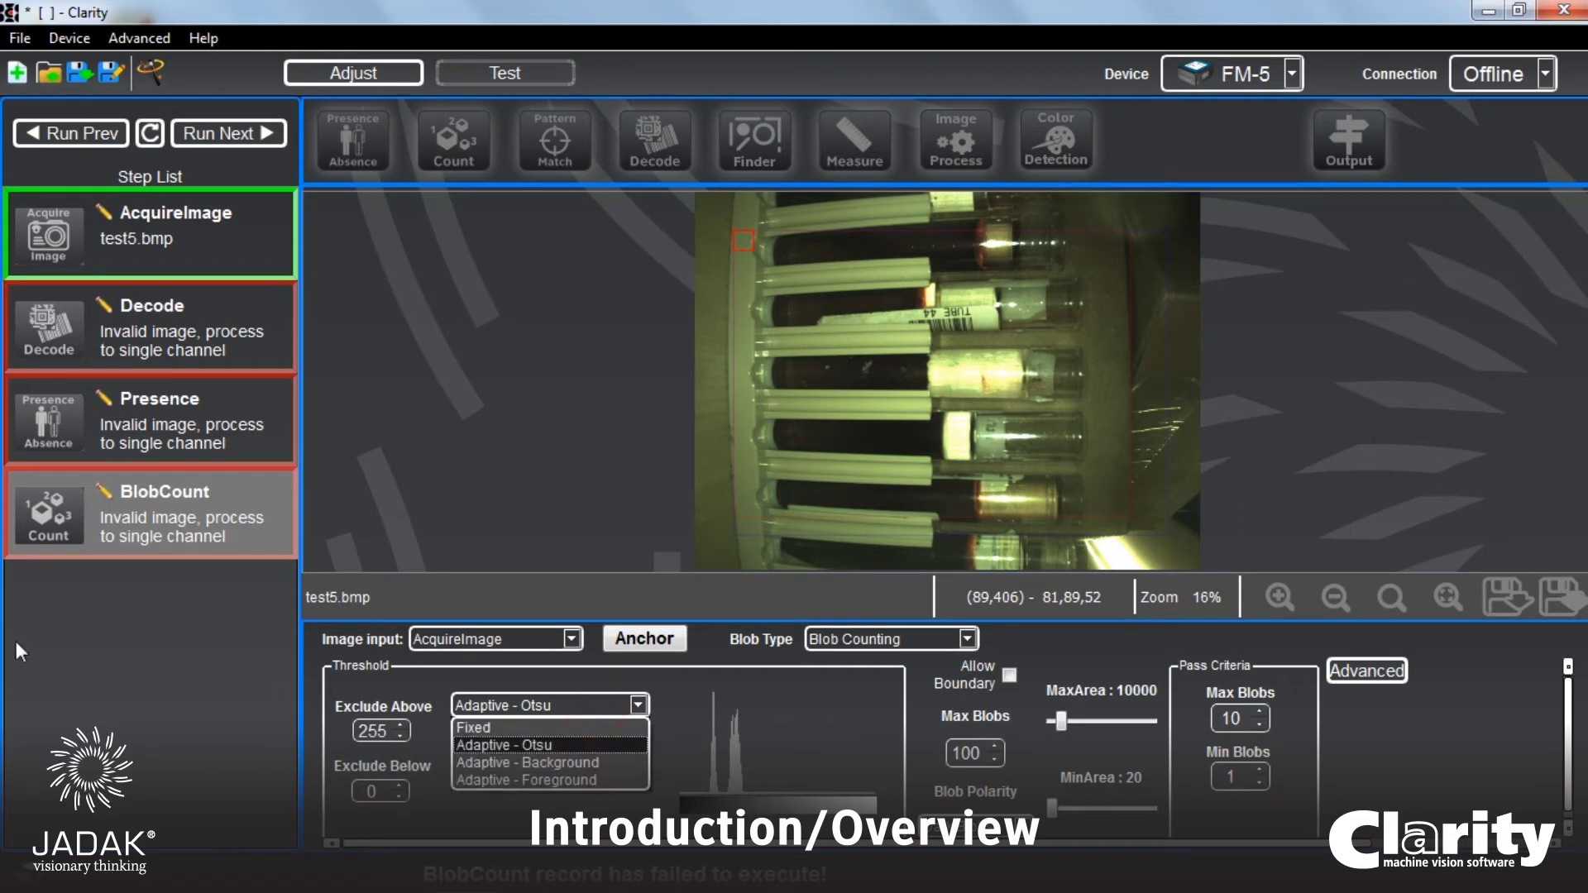
{"action": "left_click", "coordinate": [103, 696]}
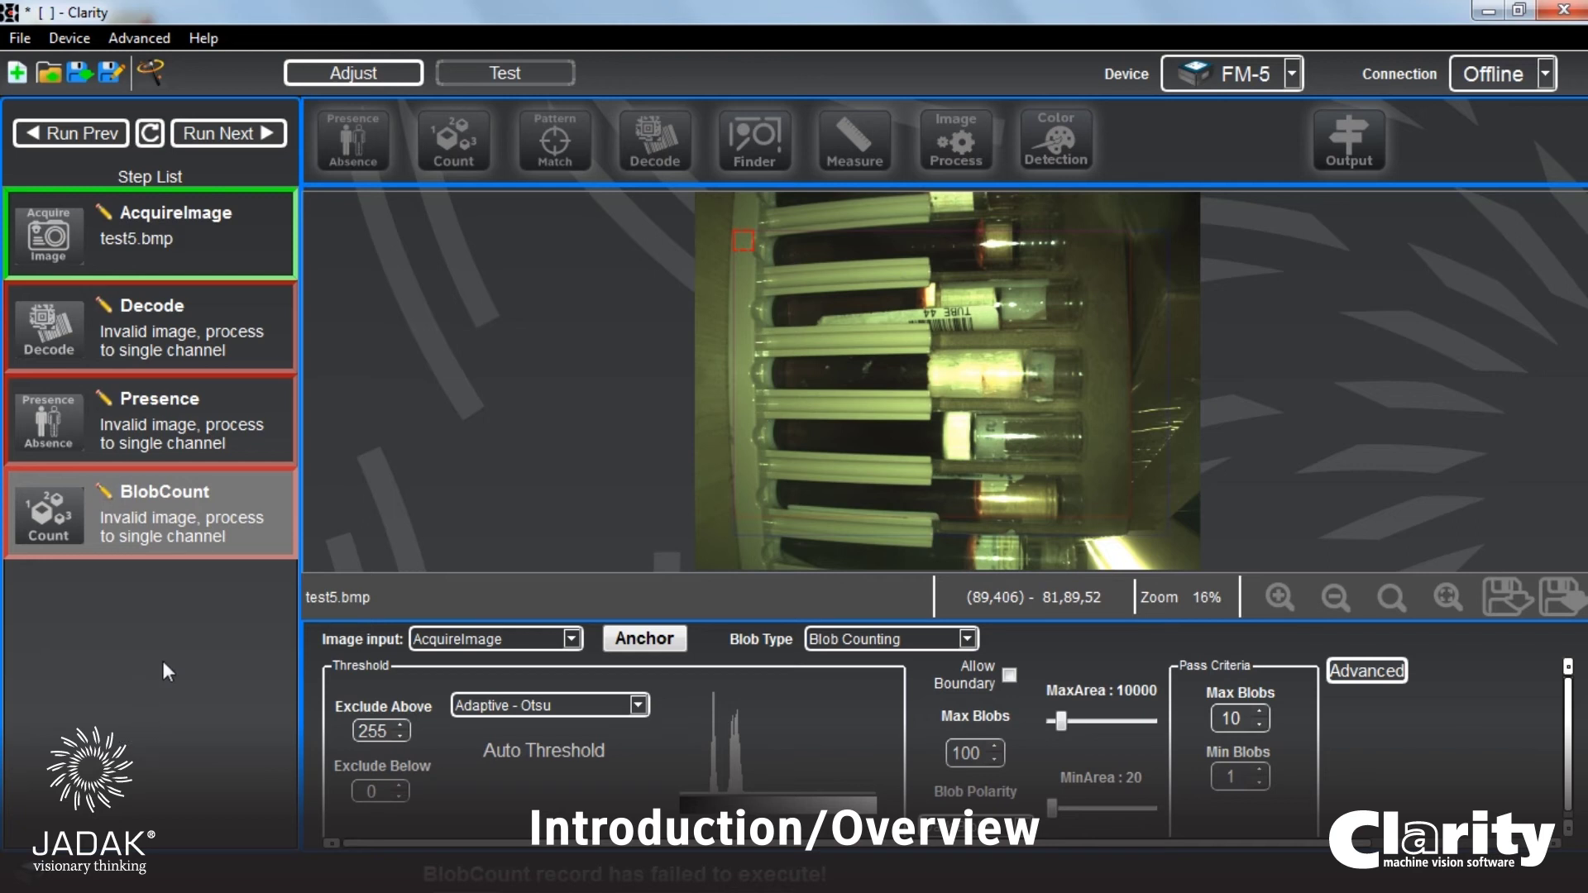
{"action": "left_click", "coordinate": [1279, 597]}
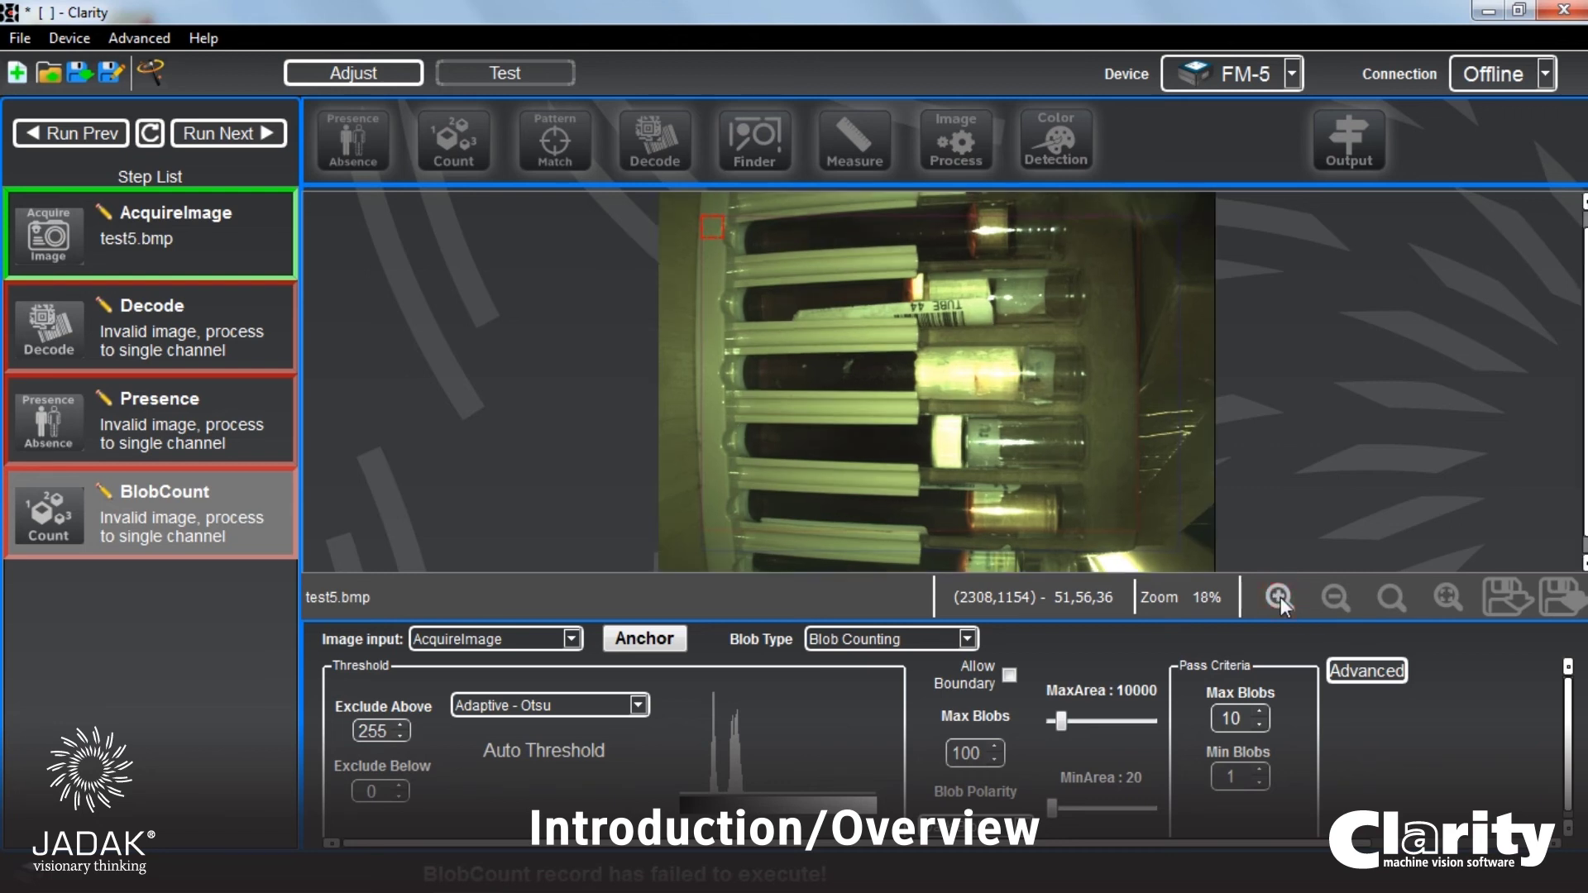
{"action": "left_click", "coordinate": [1279, 597]}
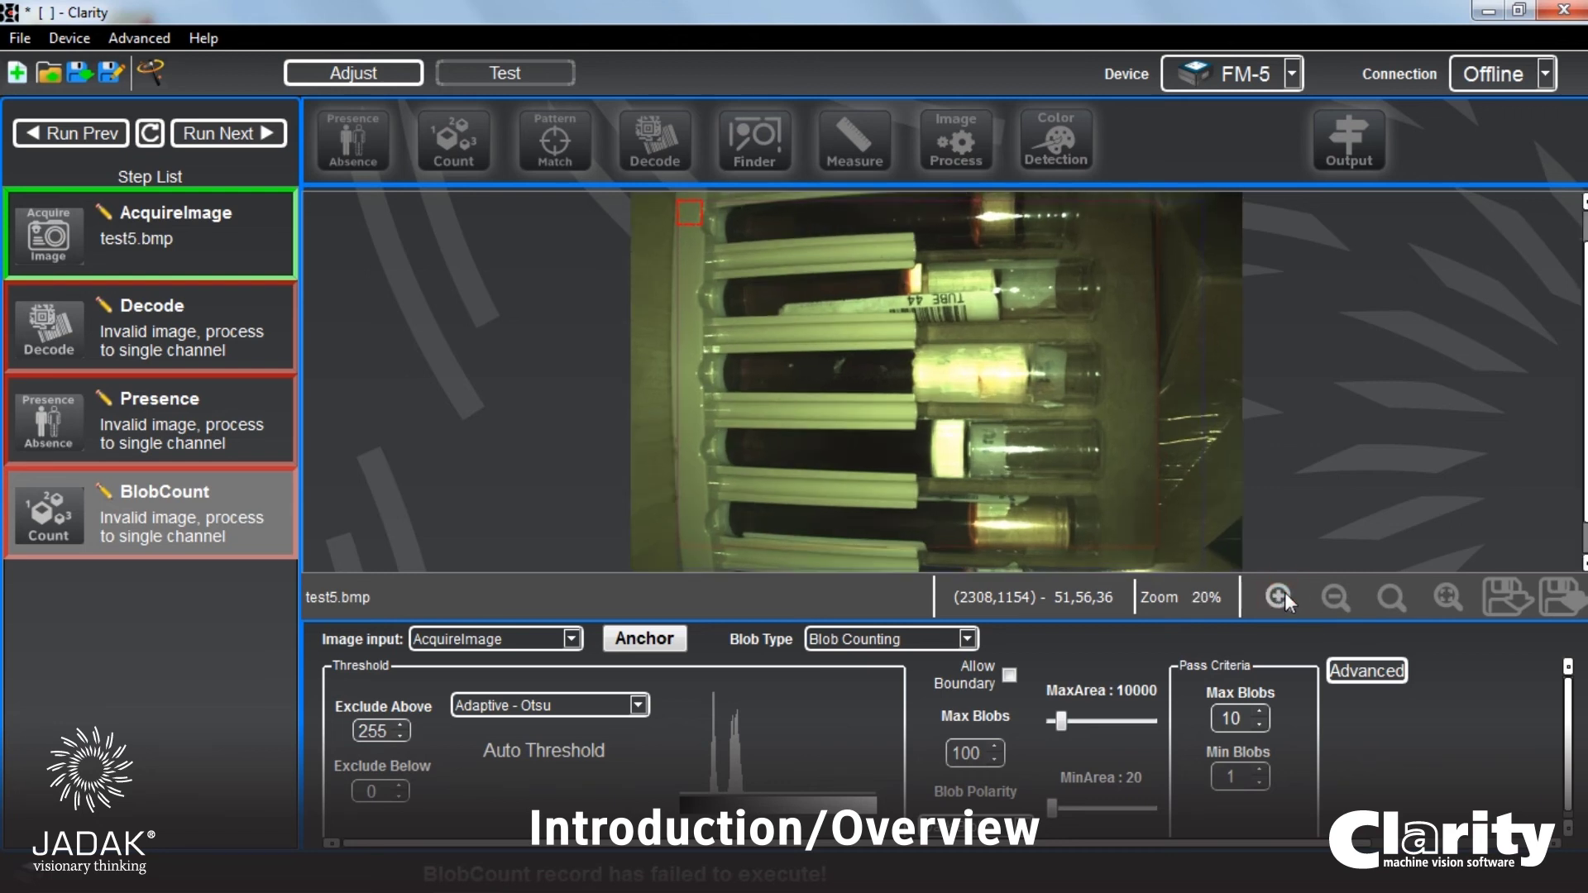
{"action": "left_click", "coordinate": [1336, 598]}
{"action": "left_click", "coordinate": [1336, 597]}
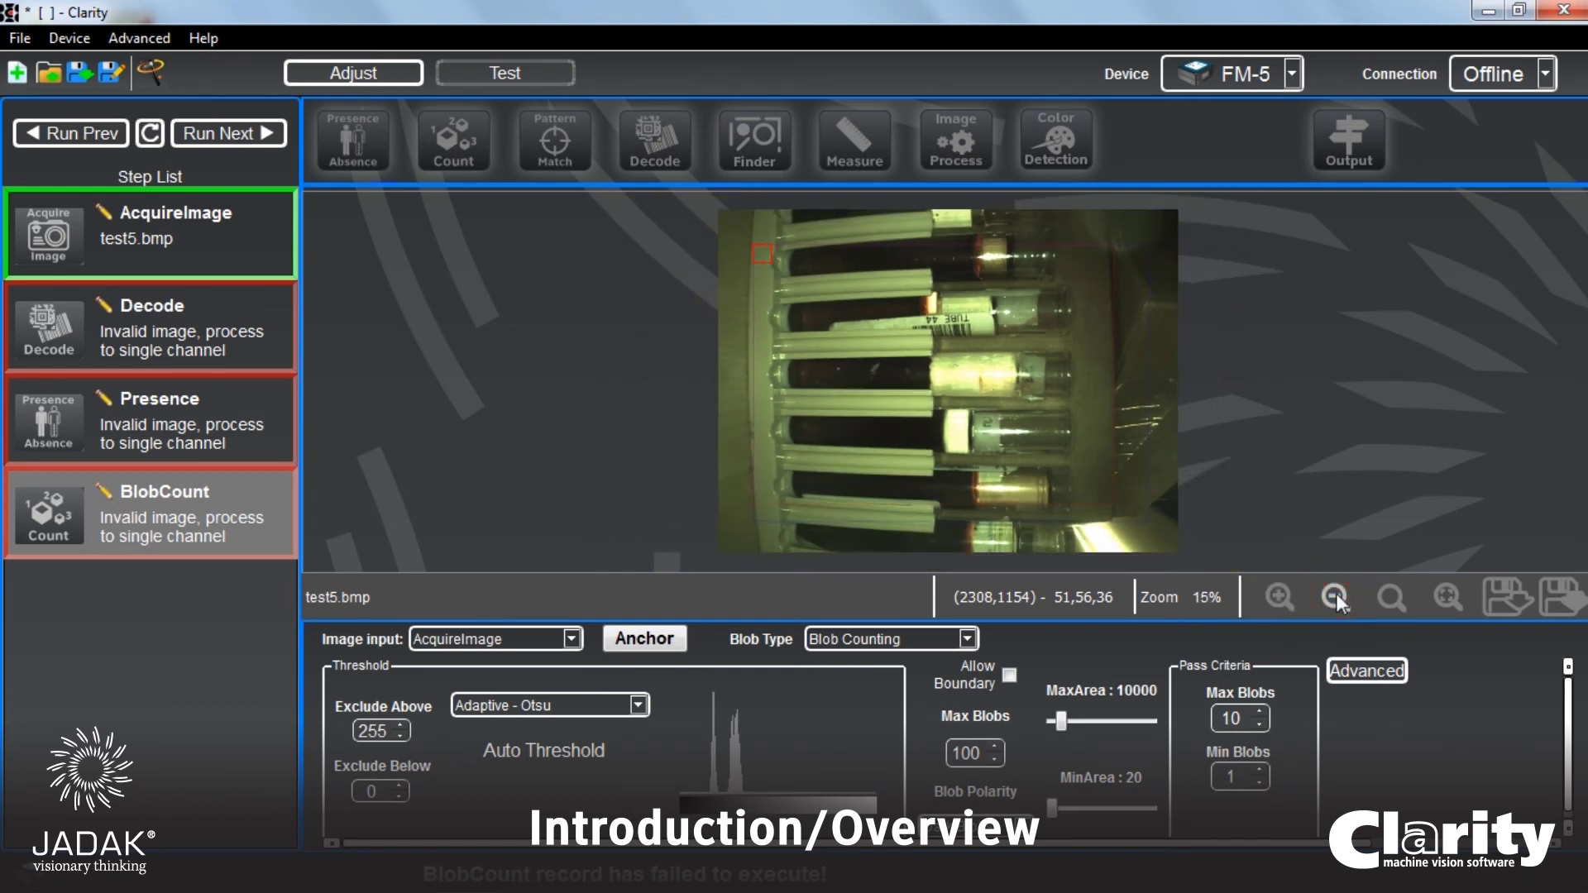